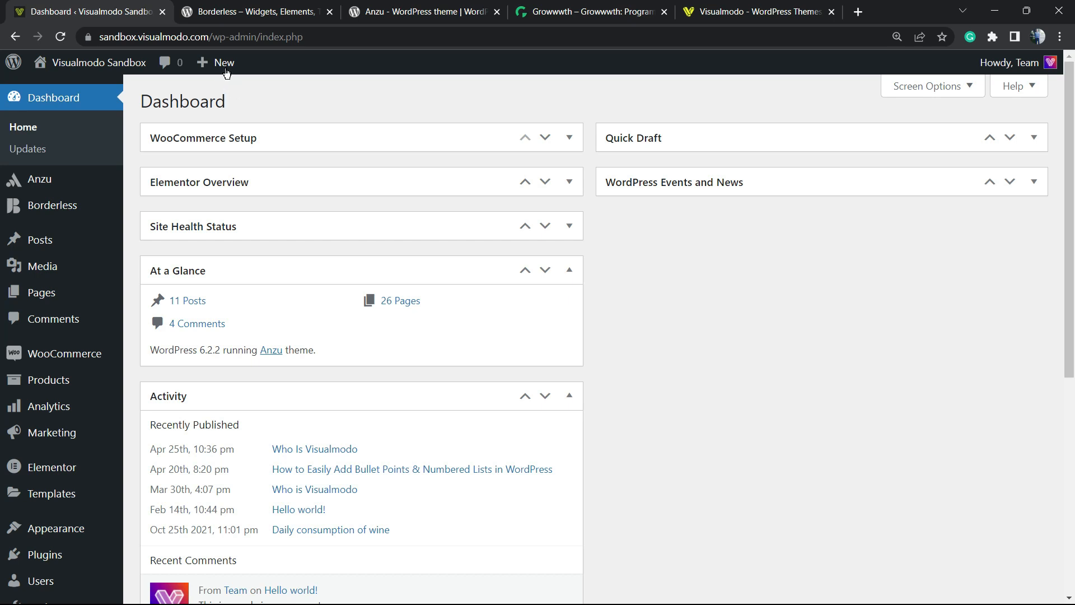
{"action": "left_click_drag", "start_coordinate": [212, 37], "coordinate": [275, 38]}
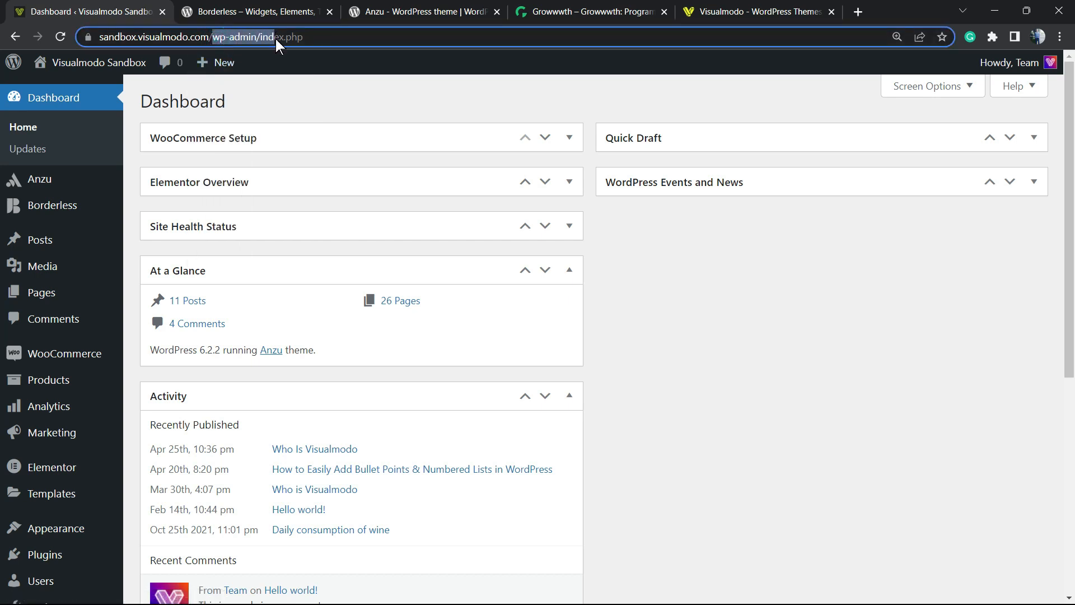
{"action": "left_click", "coordinate": [348, 94]}
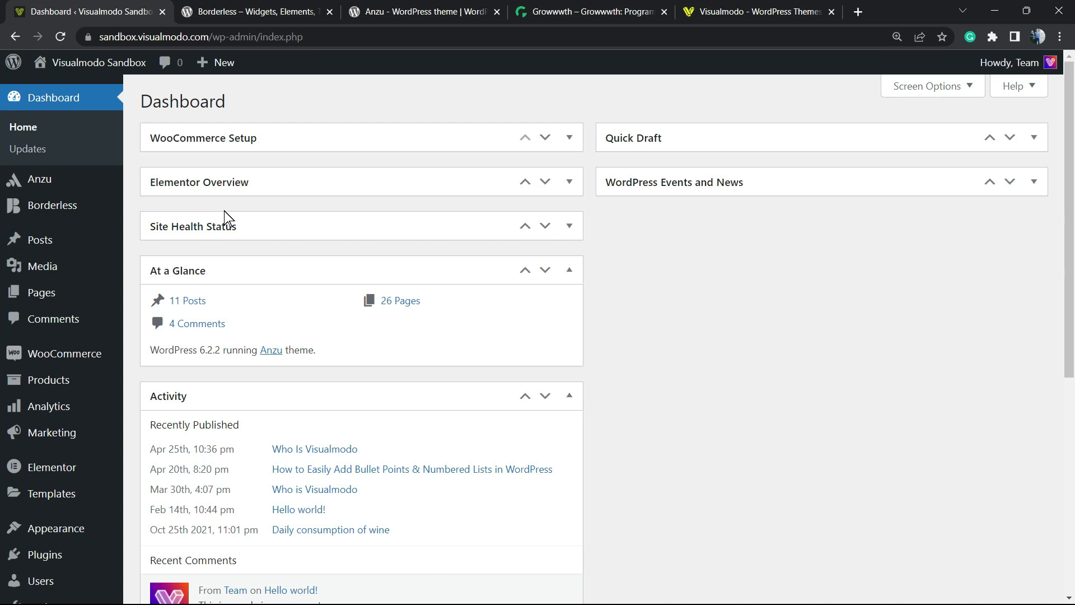
Step: Open the page for adding new plugins to the WordPress site
{"action": "scroll", "coordinate": [75, 224], "scroll_direction": "down", "scroll_amount": 3}
{"action": "mouse_move", "coordinate": [79, 236]}
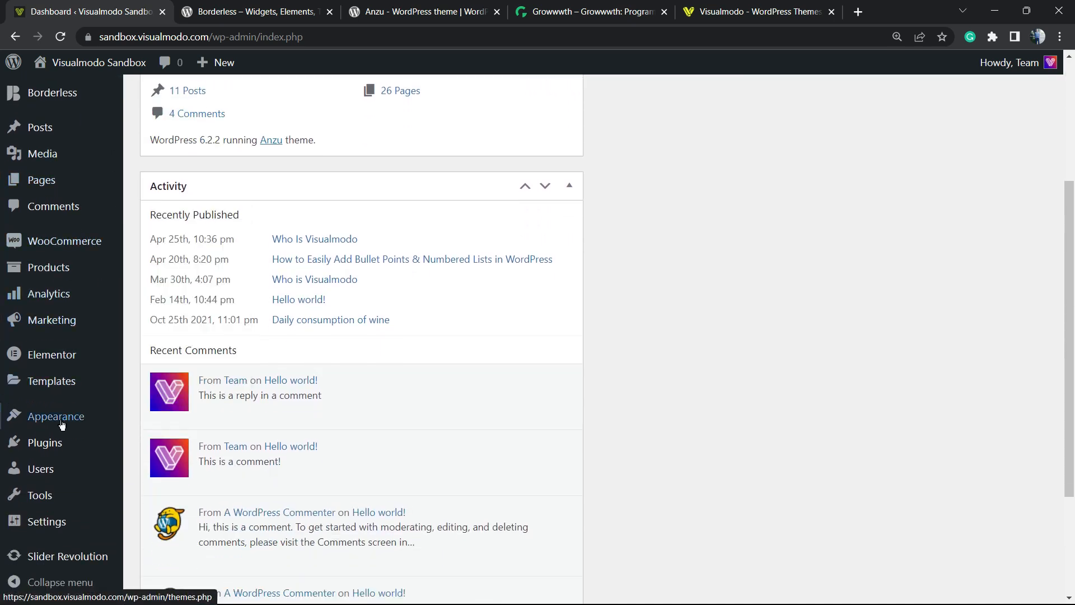
{"action": "mouse_move", "coordinate": [62, 442]}
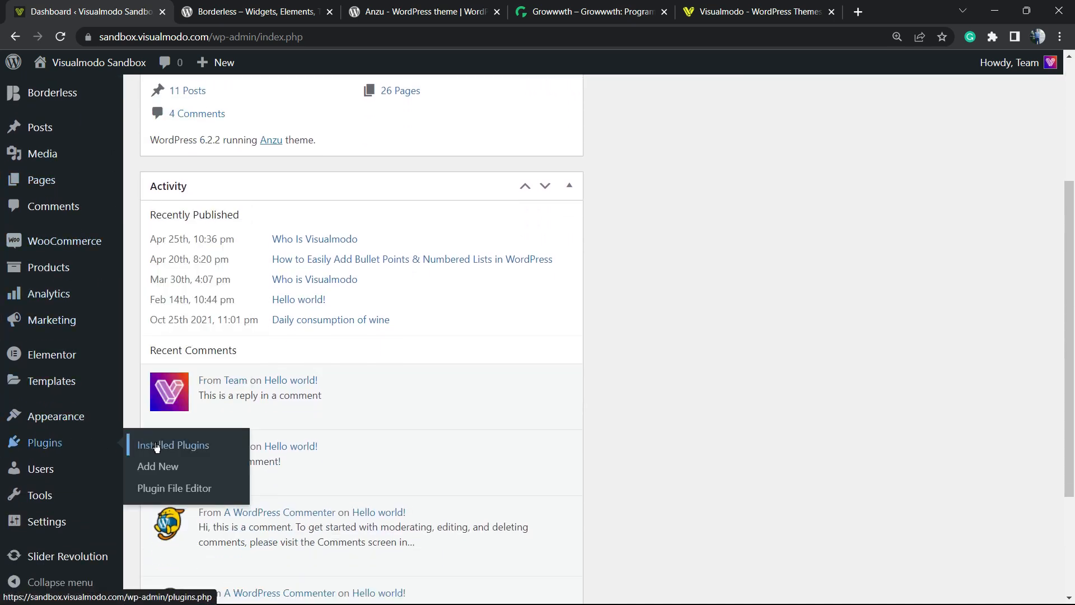
{"action": "left_click", "coordinate": [181, 473]}
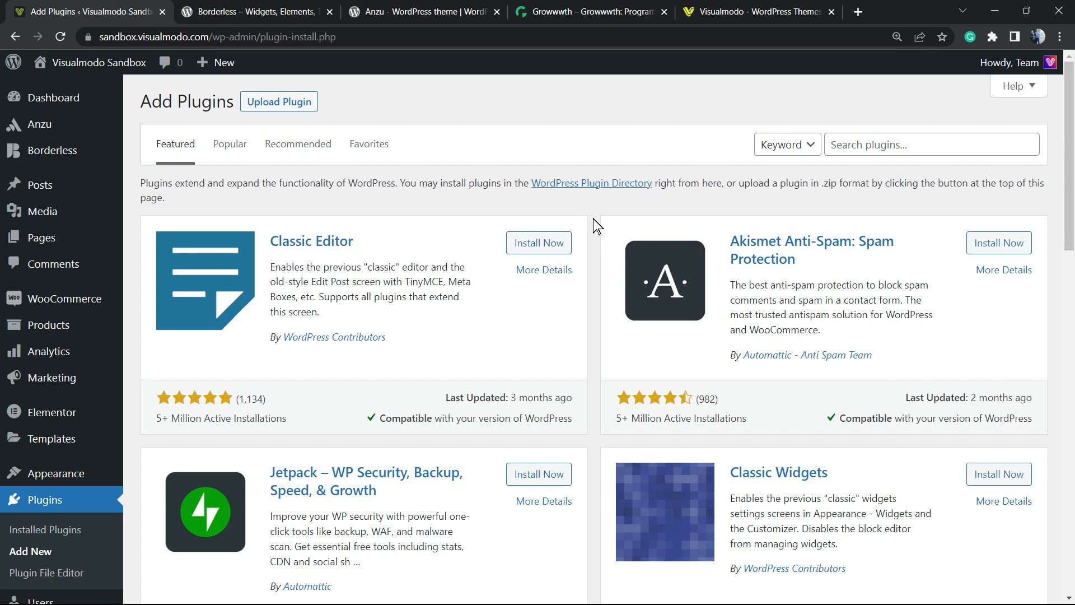
Step: Search the plugin directory for "Disclaimer Popup" and install and activate the plugin of that name
{"action": "left_click", "coordinate": [784, 146]}
{"action": "left_click", "coordinate": [902, 150]}
{"action": "type", "text": "Disclaimer Popup"}
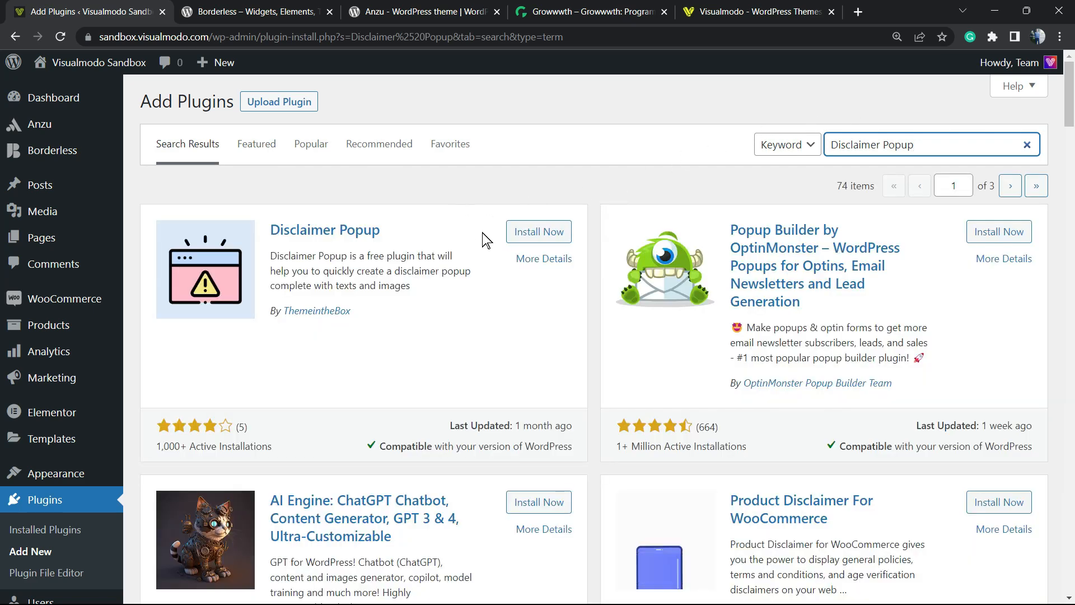
{"action": "left_click", "coordinate": [538, 232]}
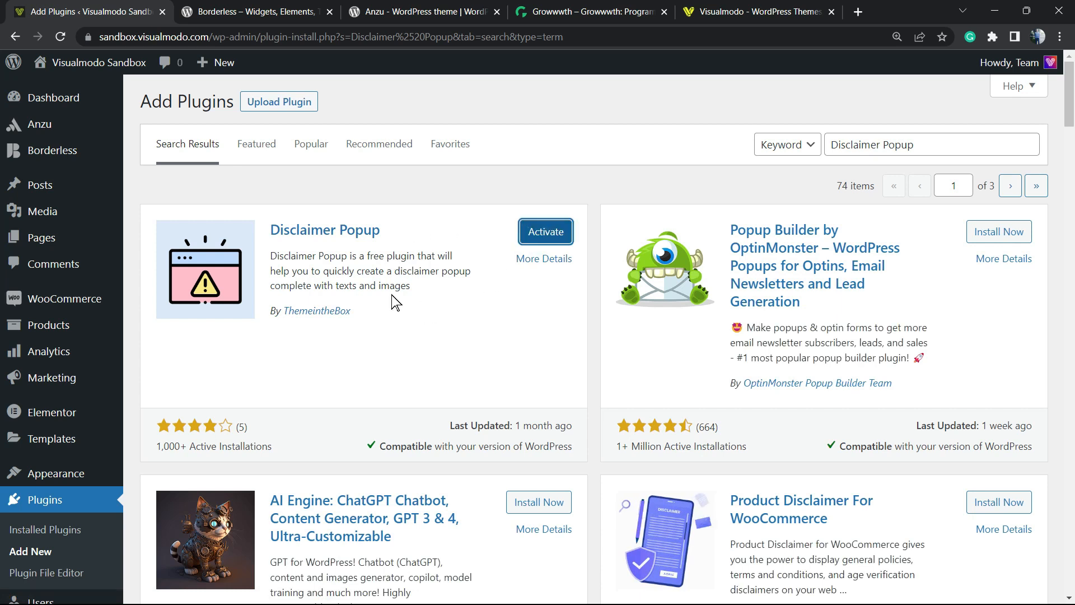
{"action": "left_click", "coordinate": [538, 241]}
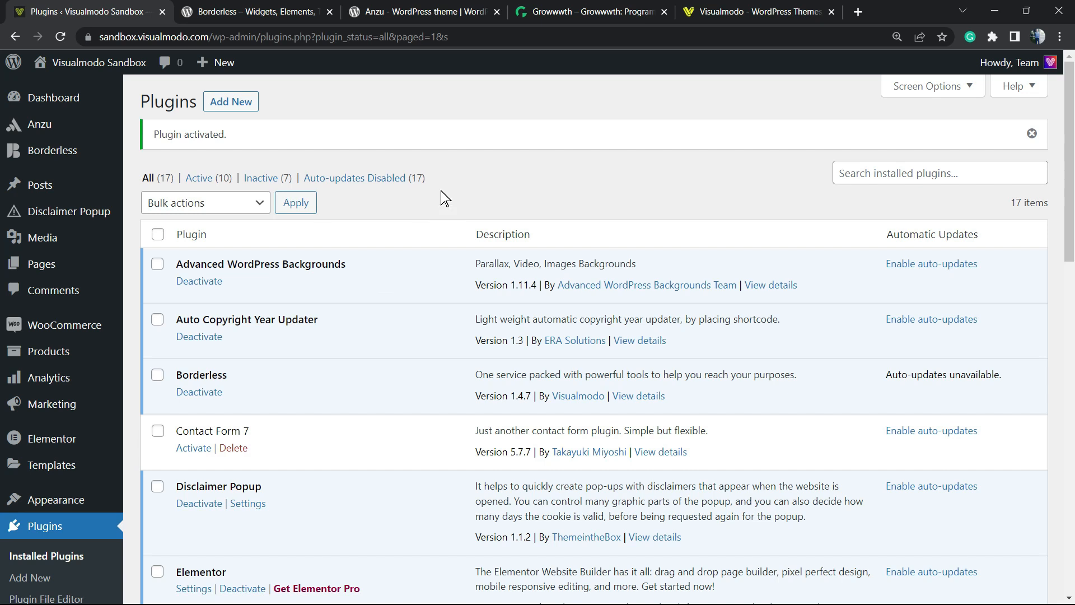
Step: Create a new disclaimer in the Disclaimer Popup plugin and title it "Disclaimer Popup"
{"action": "mouse_move", "coordinate": [64, 208]}
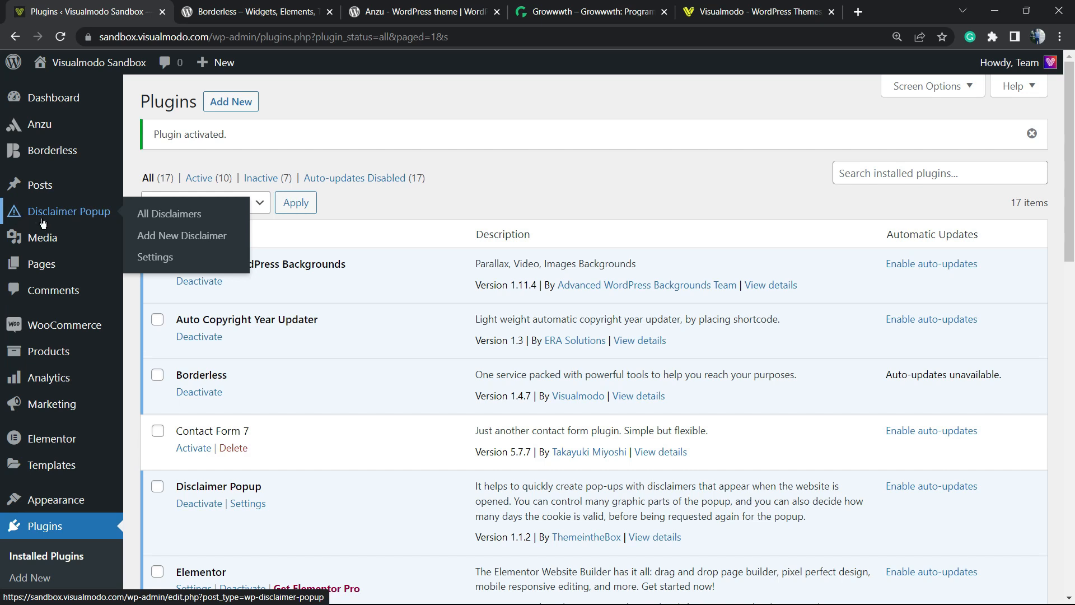
{"action": "left_click", "coordinate": [166, 241]}
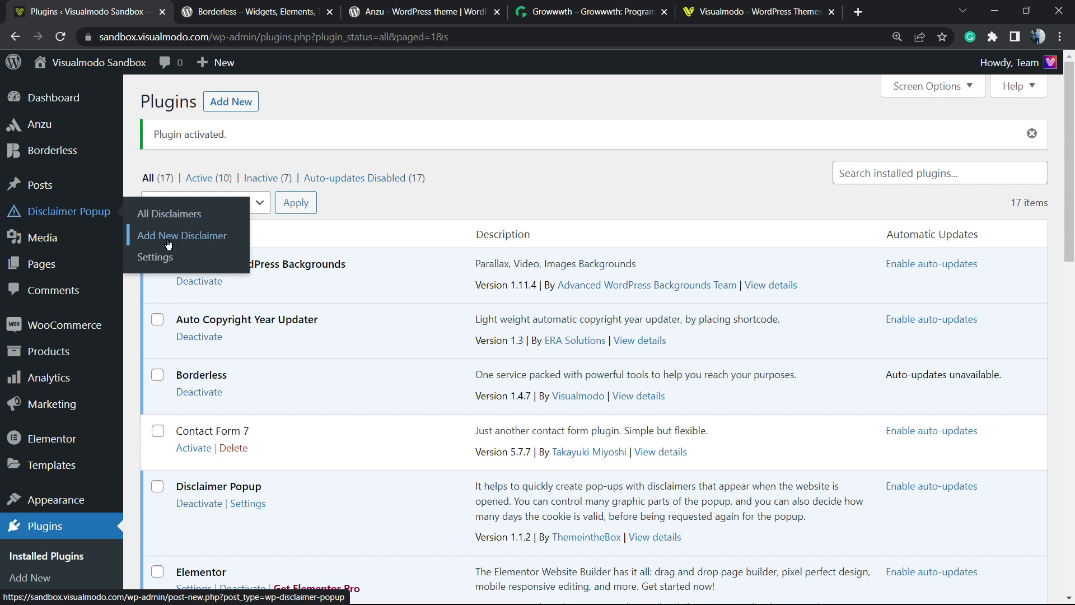
{"action": "left_click", "coordinate": [168, 242]}
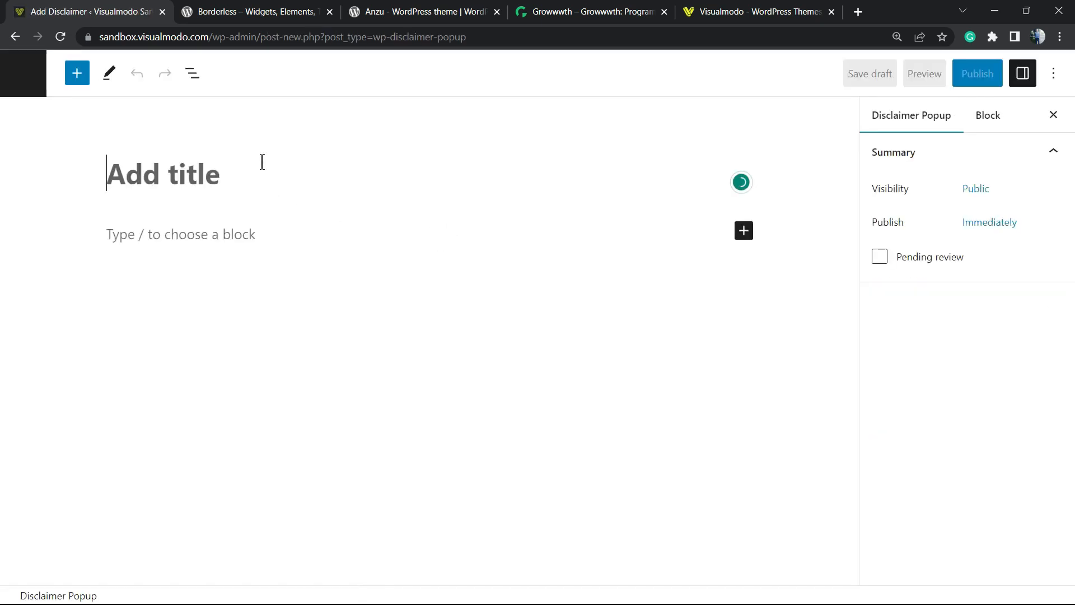
{"action": "left_click", "coordinate": [262, 161]}
{"action": "type", "text": "Disclaimer Popup"}
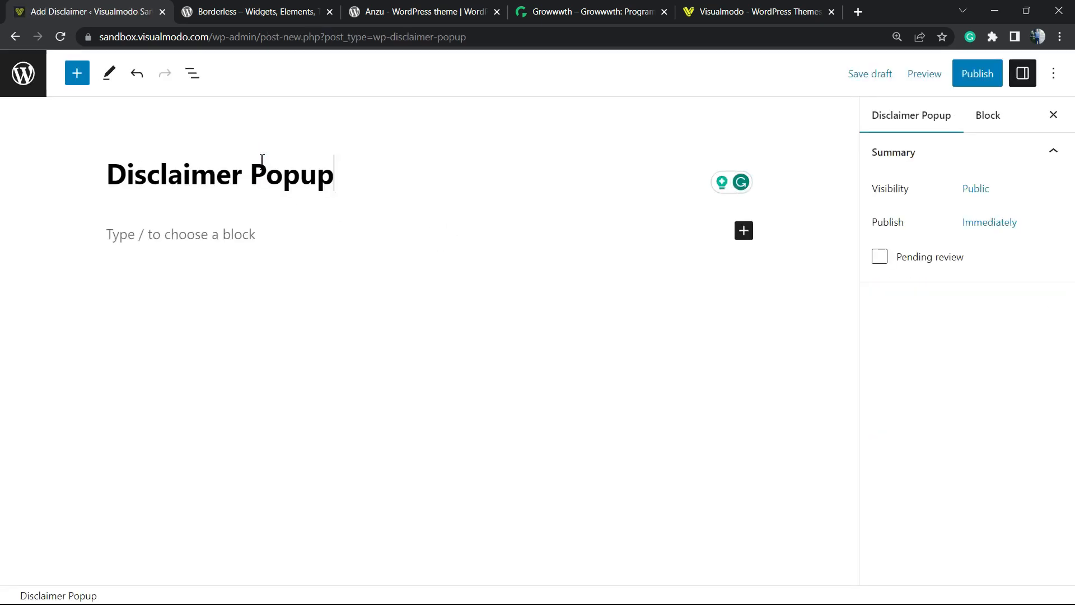
Step: Add a paragraph below the title containing the text "Disclaimer Popup" three times in a row
{"action": "left_click", "coordinate": [311, 236]}
{"action": "type", "text": "Disclaimer Popup"}
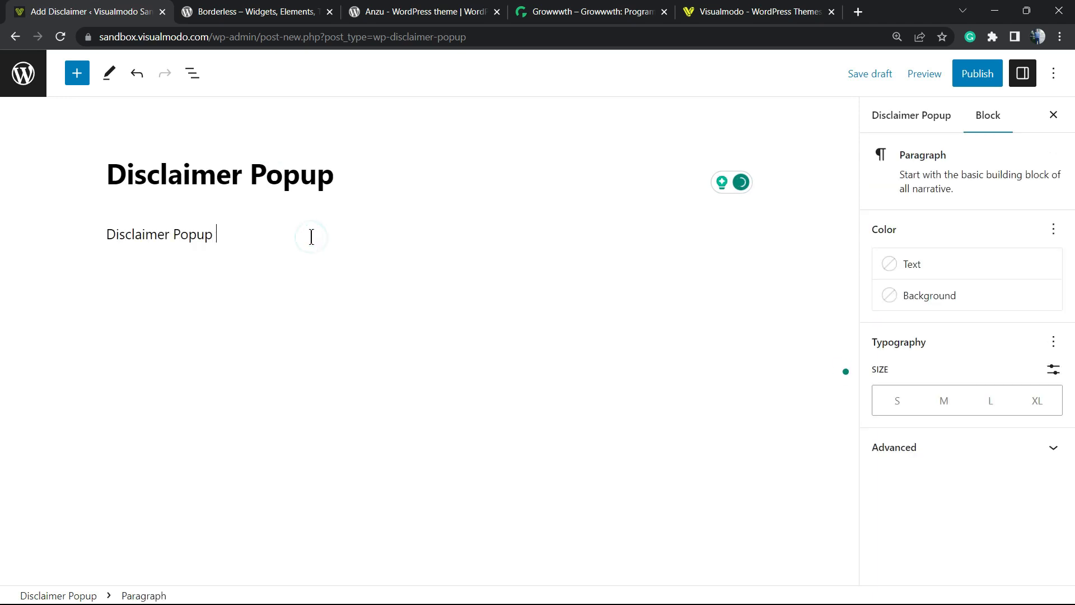
{"action": "type", "text": "Disclaimer Popup"}
{"action": "type", "text": "Disclaimer Popup"}
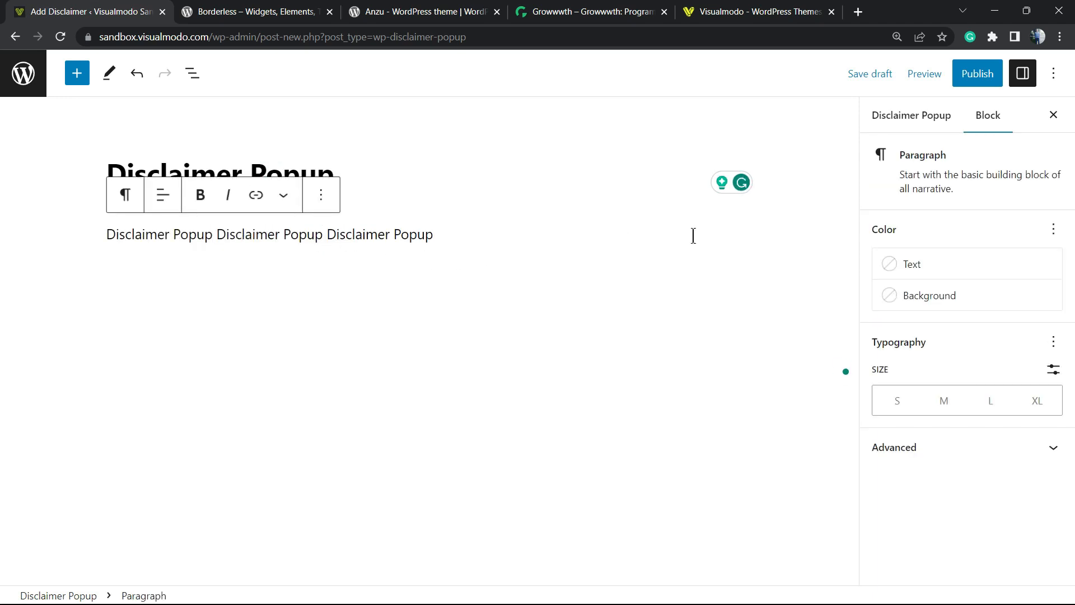
{"action": "left_click", "coordinate": [761, 236]}
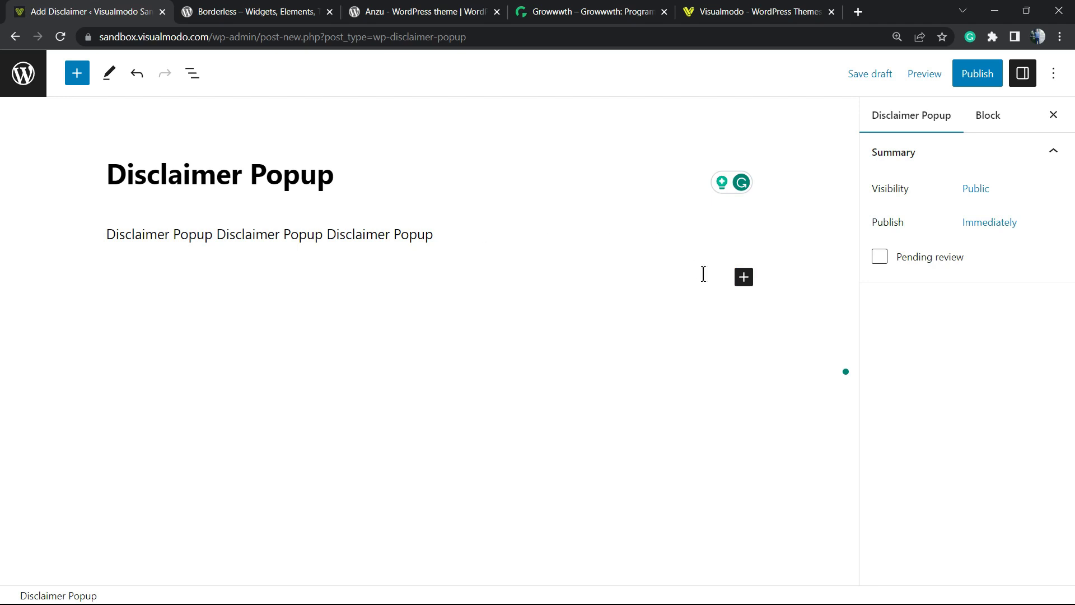
{"action": "left_click", "coordinate": [744, 277]}
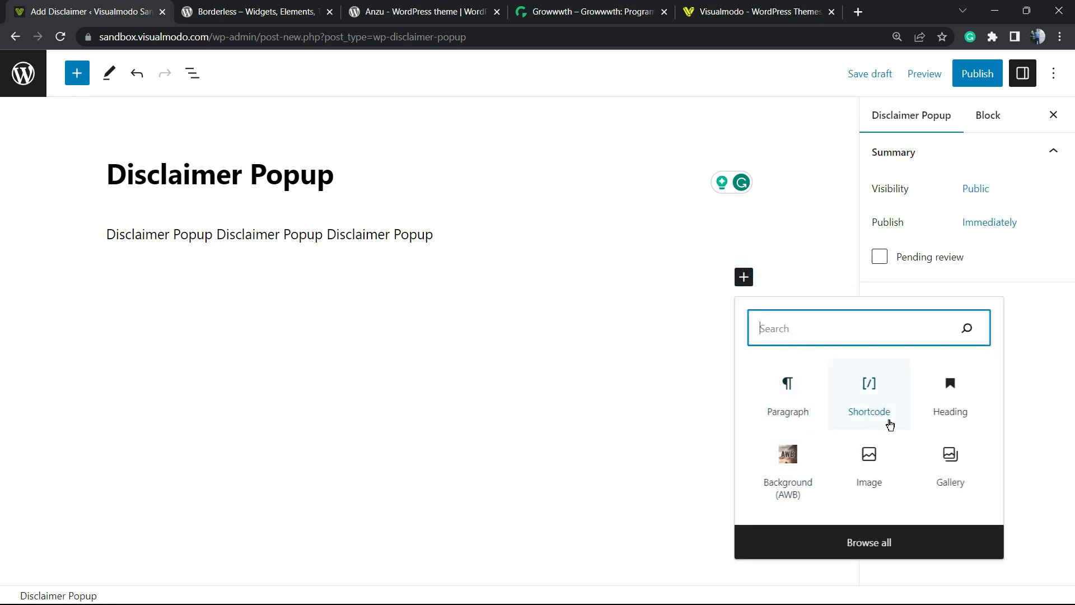
{"action": "left_click", "coordinate": [856, 541]}
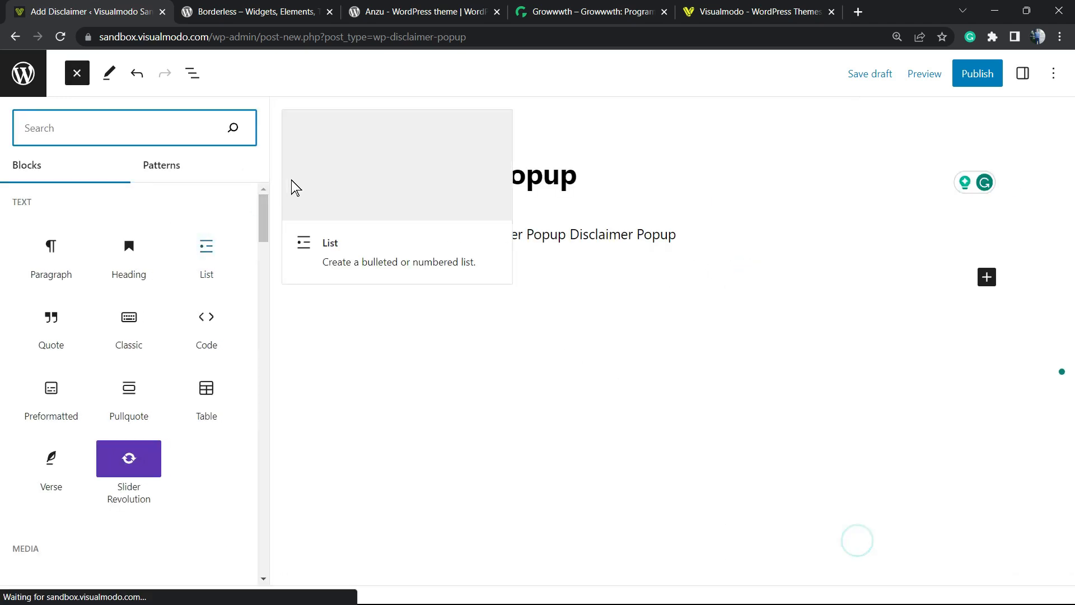
Step: Append "Disclaimer Popup" two more times to the end of the disclaimer's paragraph
{"action": "left_click", "coordinate": [488, 230]}
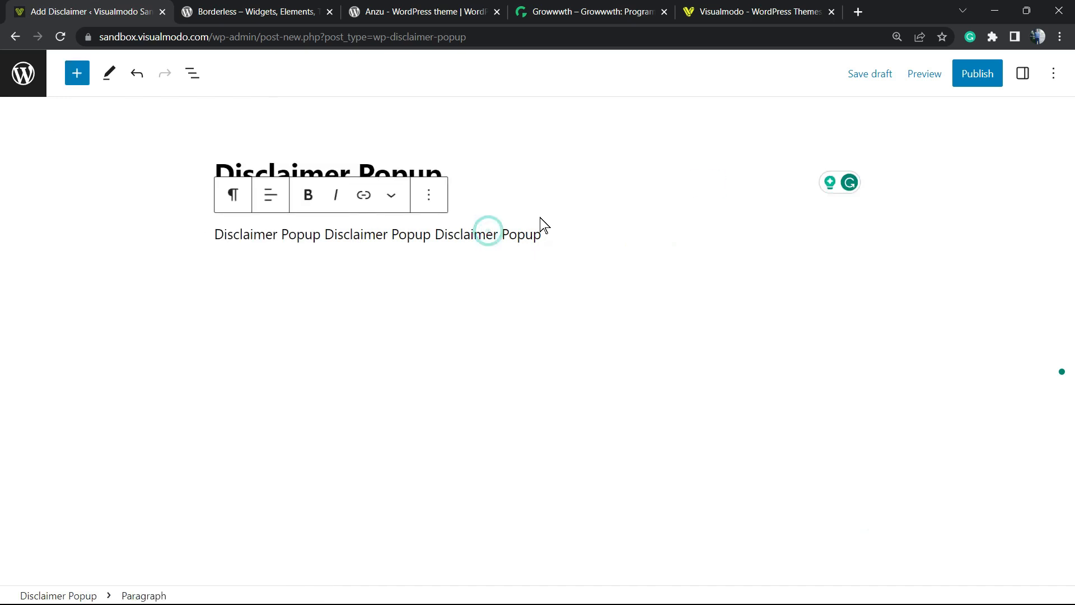
{"action": "left_click", "coordinate": [571, 232]}
{"action": "type", "text": "Disclaimer Popup"}
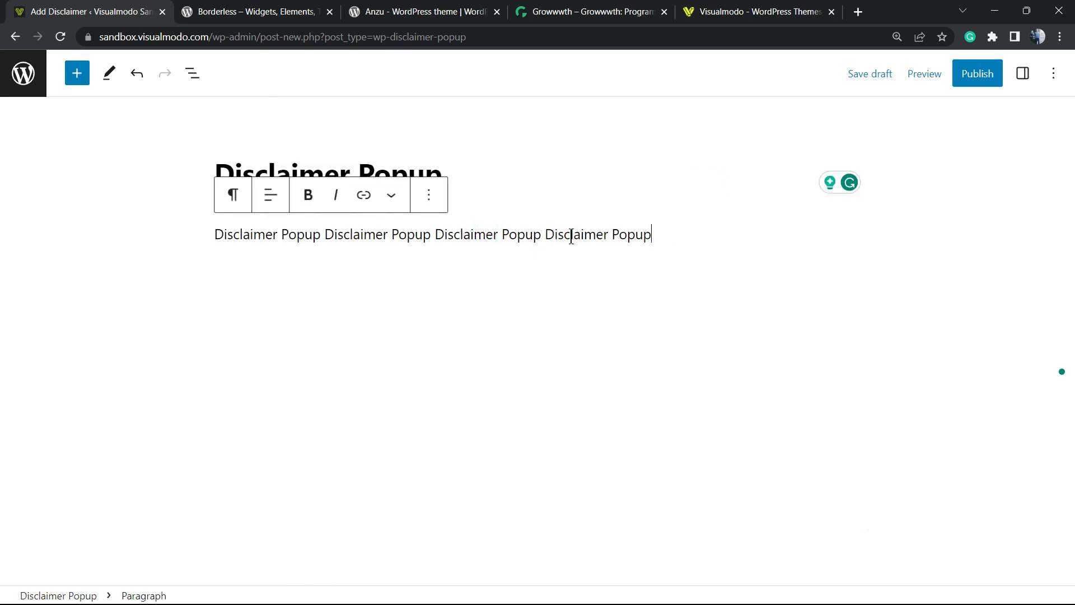
{"action": "type", "text": "Disclaimer Popup"}
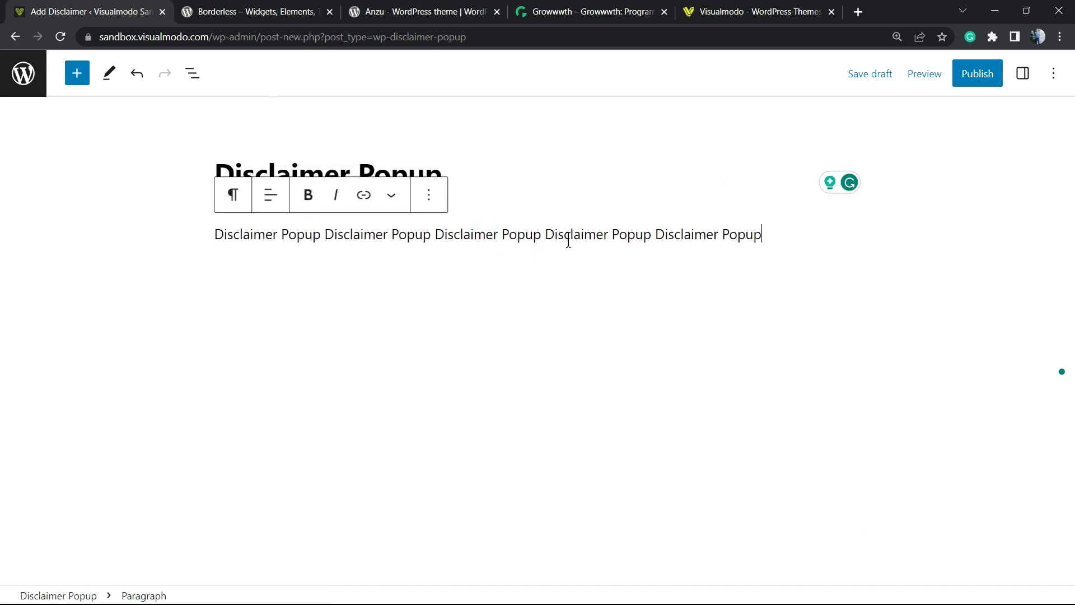
Step: Publish the new disclaimer
{"action": "triple_click", "coordinate": [550, 238]}
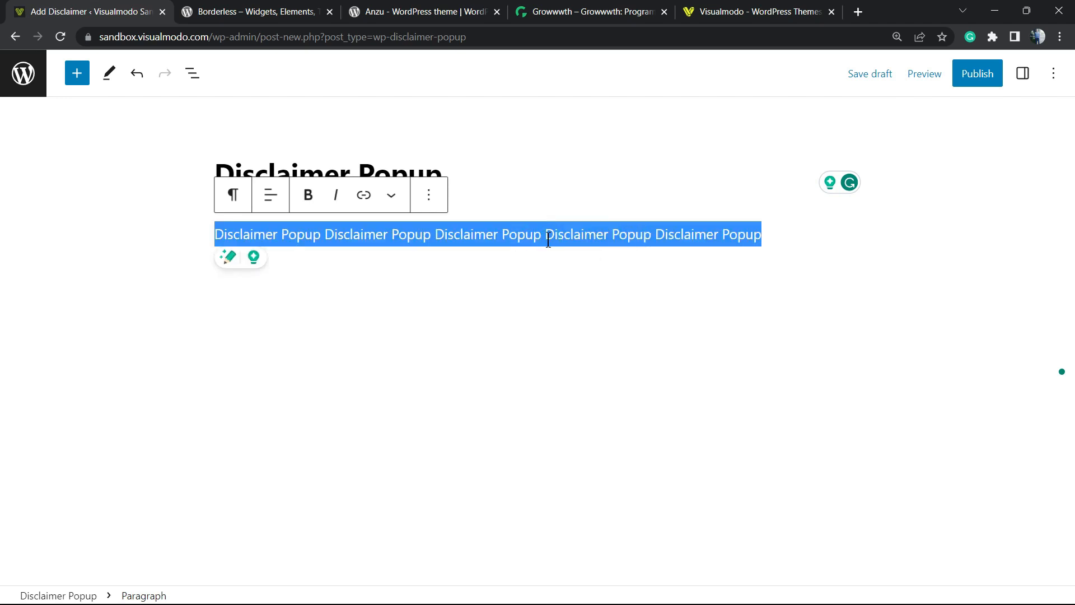
{"action": "left_click", "coordinate": [977, 73]}
{"action": "left_click", "coordinate": [932, 80]}
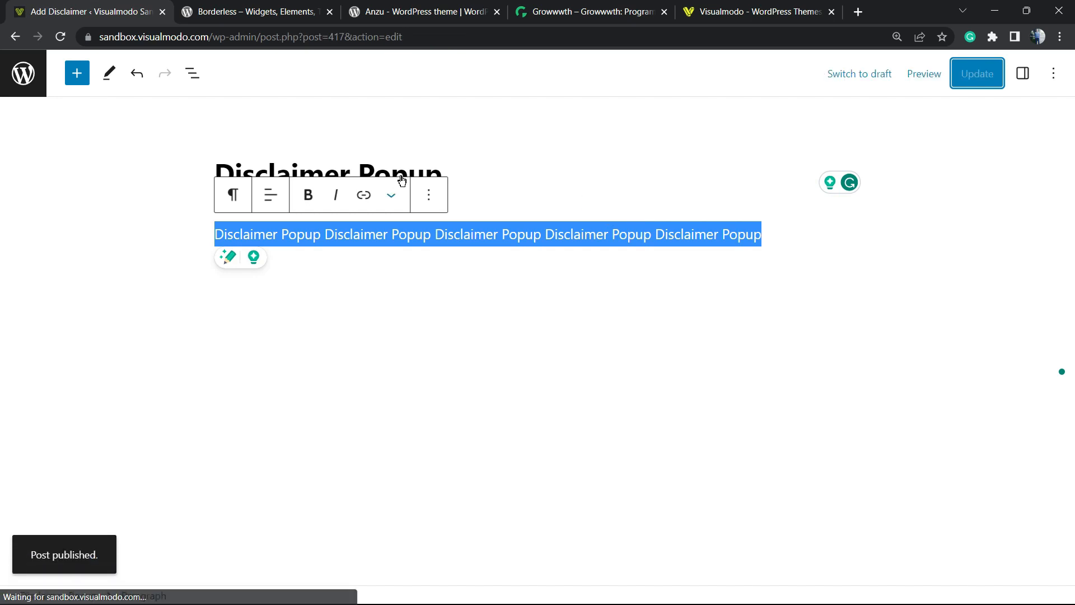
Step: Leave the editor and, in the Disclaimer Popup settings, enable the disclaimer with "Disclaimer Popup" as the one to show
{"action": "left_click", "coordinate": [23, 73]}
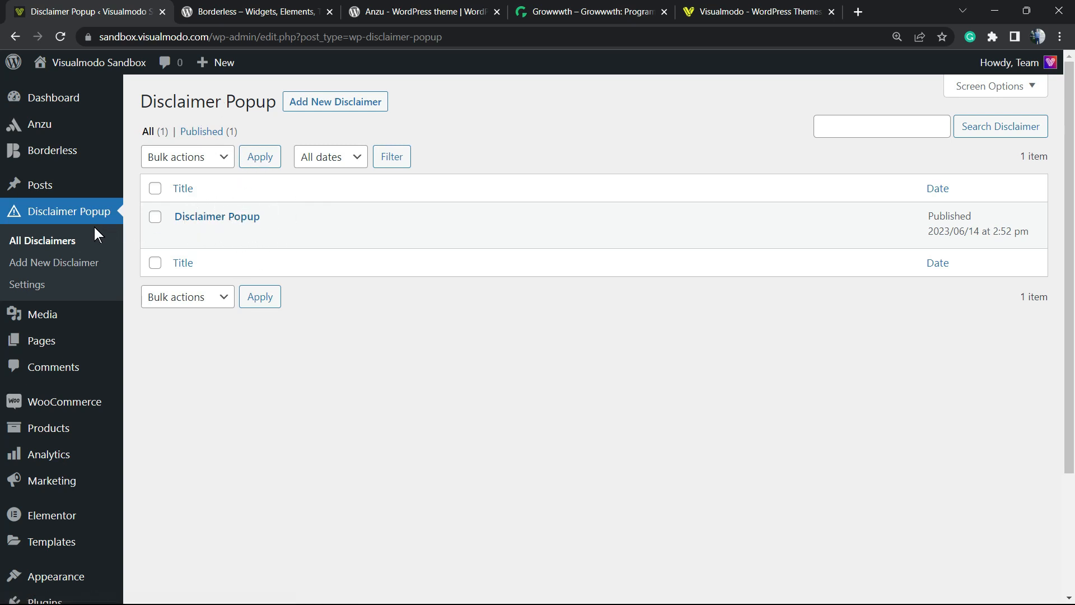
{"action": "left_click", "coordinate": [48, 285]}
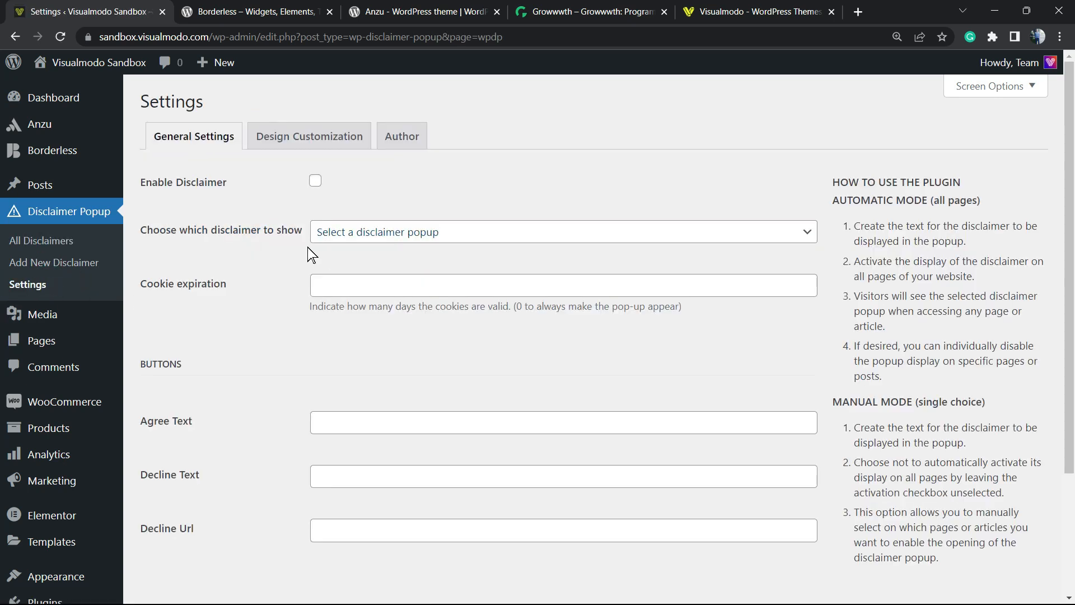
{"action": "left_click", "coordinate": [309, 182]}
{"action": "key", "text": "ctrl+plus"}
{"action": "key", "text": "ctrl+plus"}
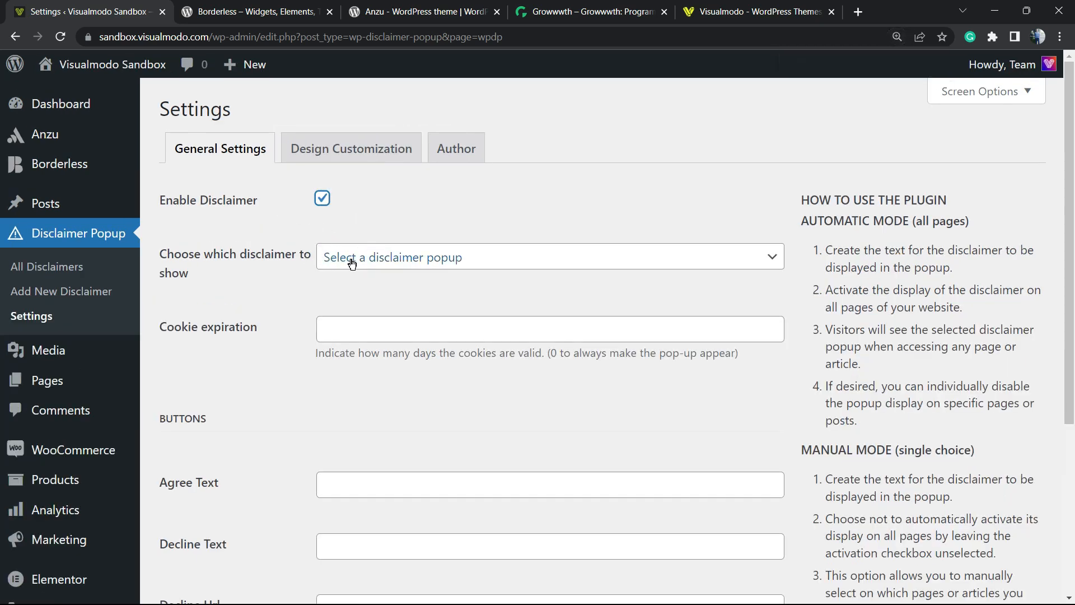
{"action": "left_click", "coordinate": [383, 263]}
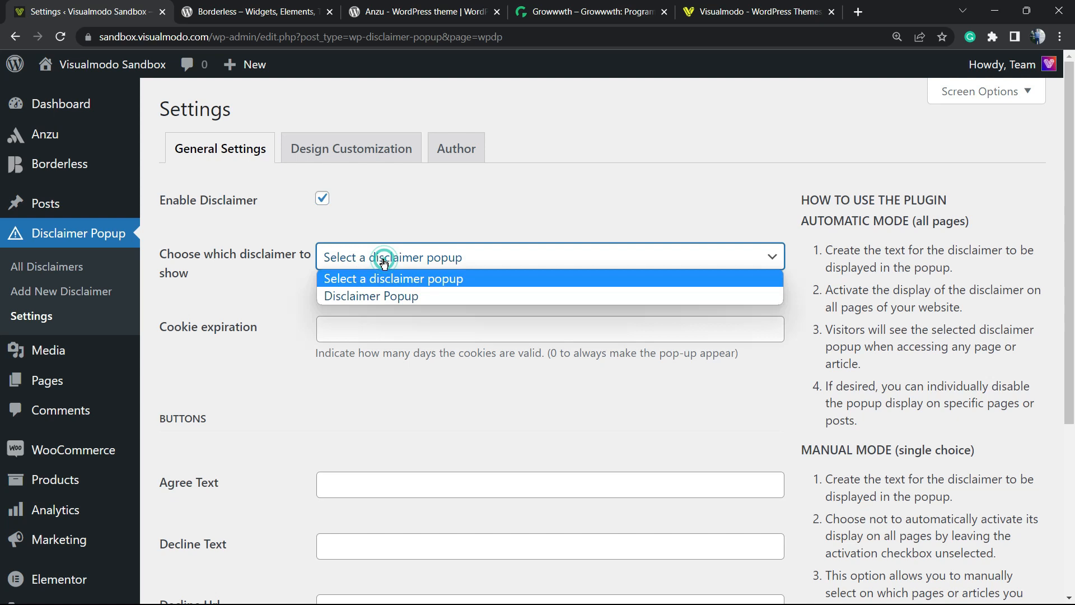
{"action": "left_click", "coordinate": [384, 297]}
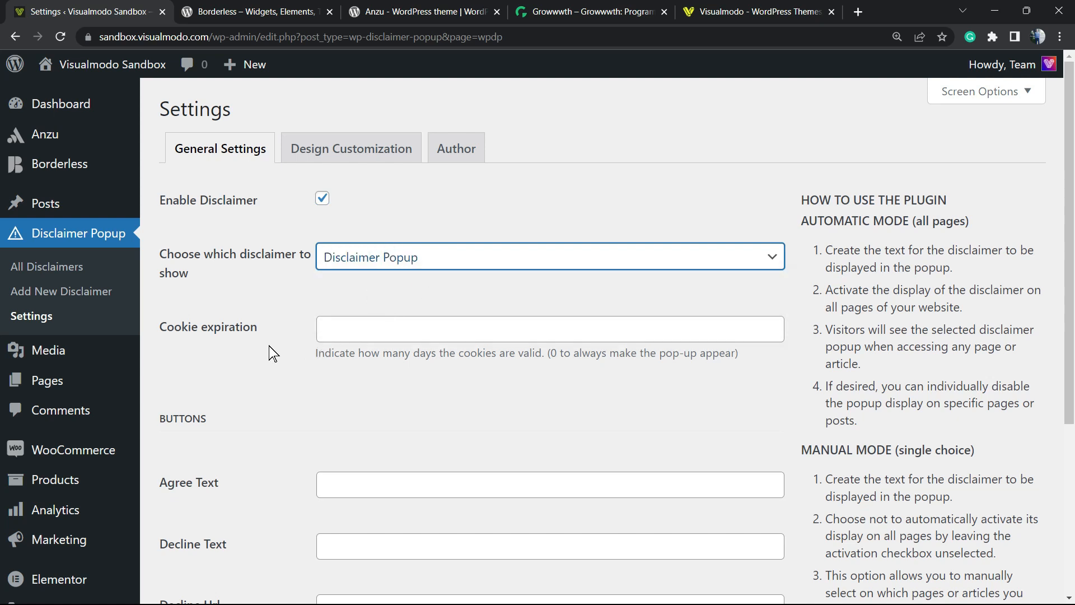
Step: Set the cookie expiration to 0 days
{"action": "left_click", "coordinate": [354, 330]}
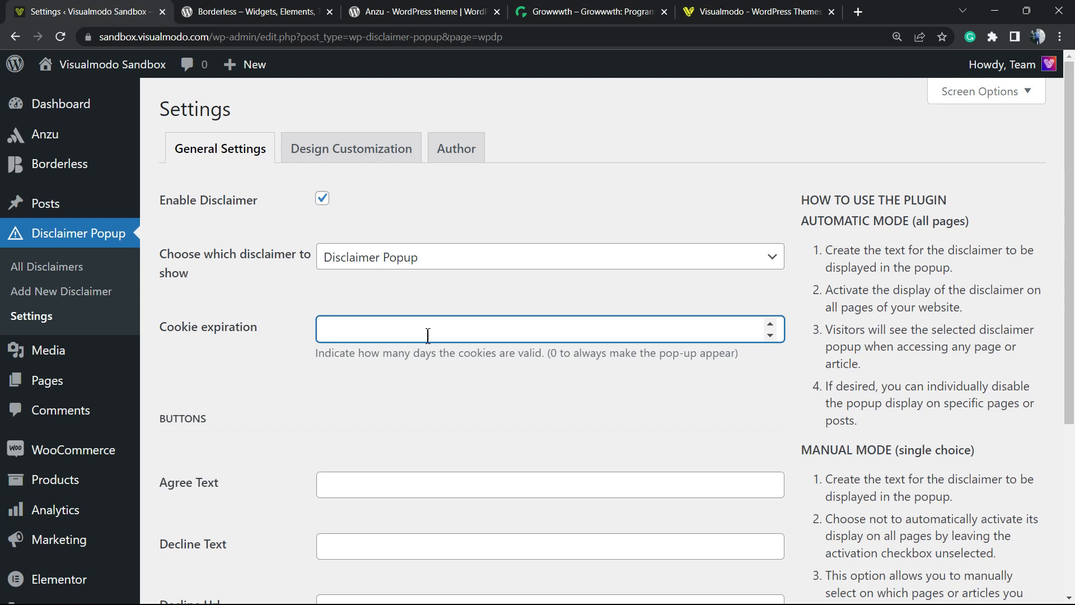
{"action": "left_click", "coordinate": [378, 331]}
{"action": "scroll", "coordinate": [372, 338], "scroll_direction": "down", "scroll_amount": 1}
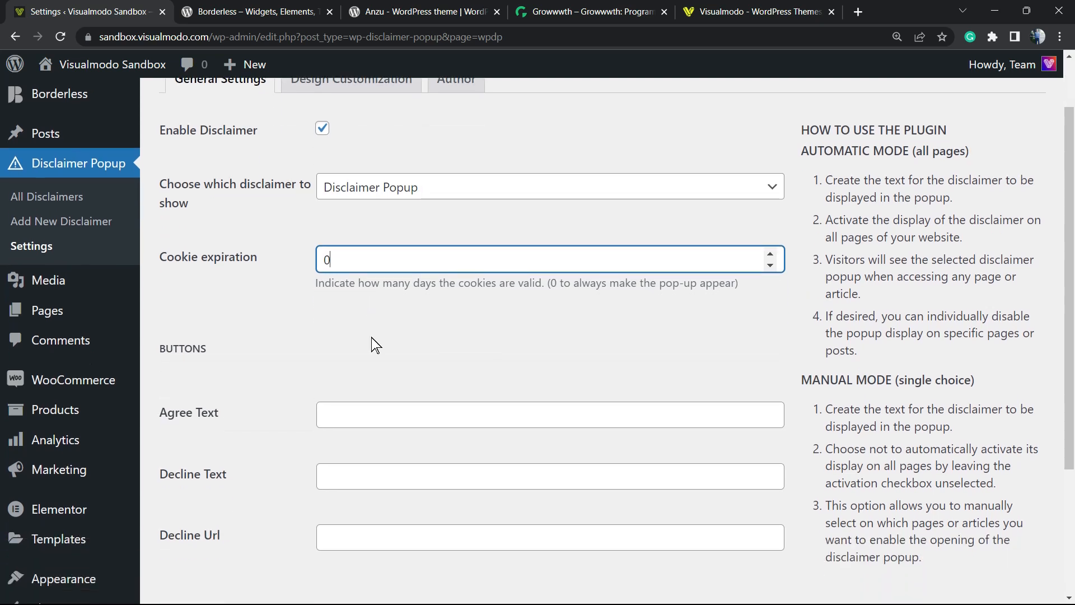
Step: Fill in the popup's button labels, using "Decline Text" for the decline text and "Agree Text" for the agree text
{"action": "scroll", "coordinate": [373, 339], "scroll_direction": "down", "scroll_amount": 1}
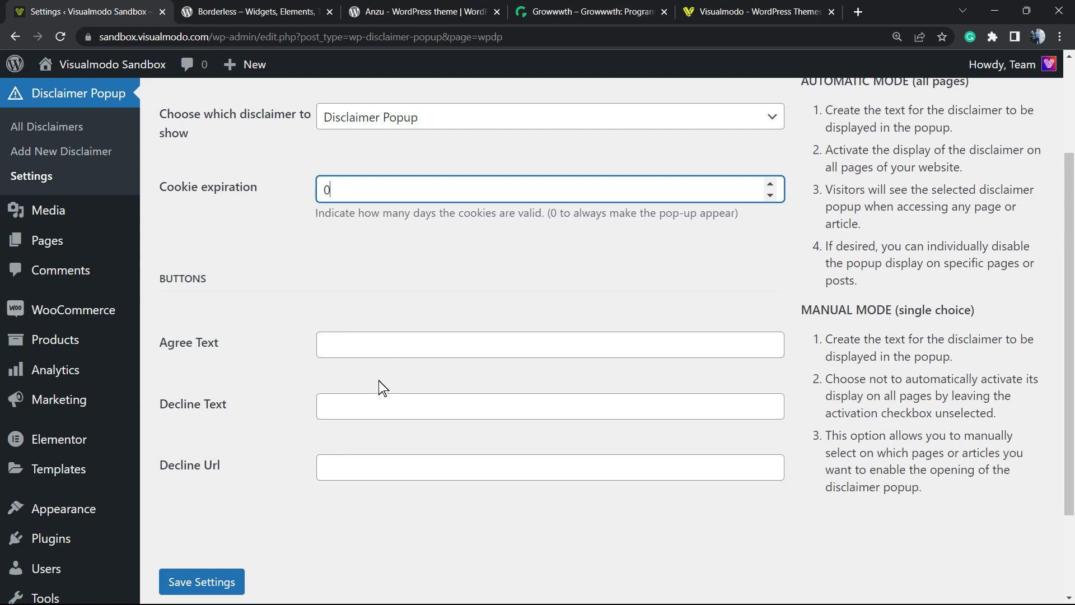
{"action": "left_click_drag", "start_coordinate": [240, 401], "coordinate": [172, 410]}
{"action": "key", "text": "ctrl+c"}
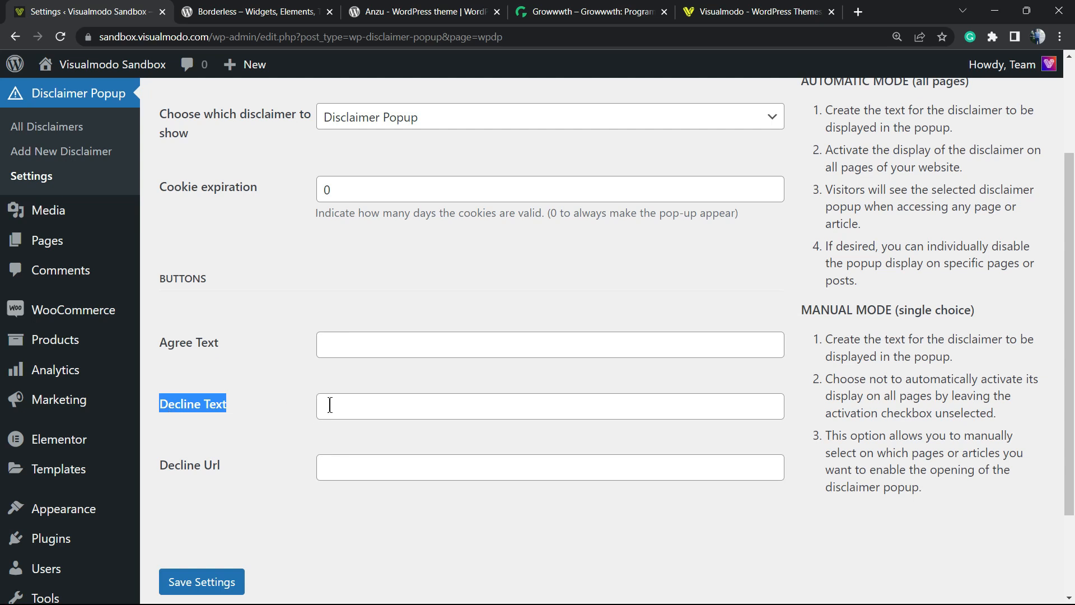
{"action": "left_click", "coordinate": [351, 402]}
{"action": "key", "text": "ctrl+v"}
{"action": "left_click_drag", "start_coordinate": [232, 342], "coordinate": [160, 349]}
{"action": "key", "text": "ctrl+c"}
{"action": "left_click", "coordinate": [420, 345]}
{"action": "key", "text": "ctrl+v"}
{"action": "left_click", "coordinate": [374, 476]}
{"action": "right_click", "coordinate": [150, 99]}
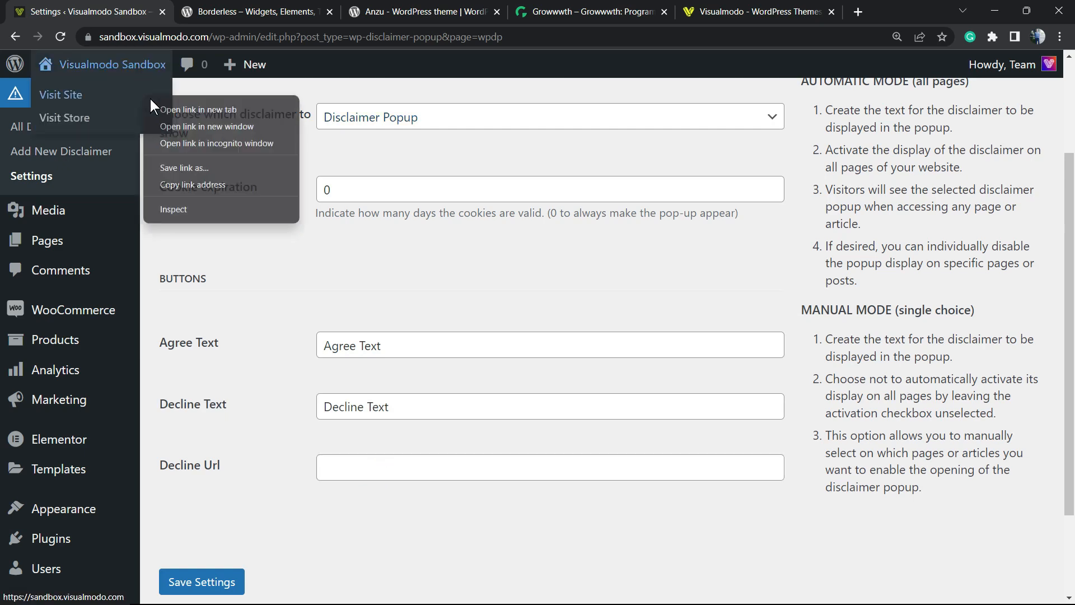
{"action": "left_click", "coordinate": [173, 106]}
{"action": "left_click", "coordinate": [218, 20]}
{"action": "left_click", "coordinate": [221, 36]}
{"action": "left_click", "coordinate": [132, 8]}
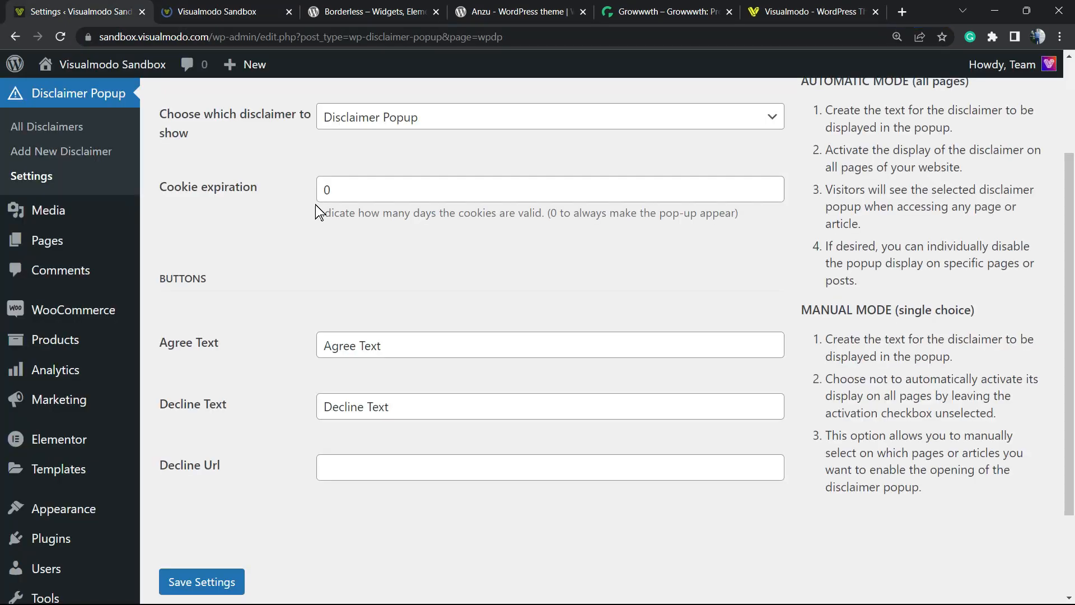
{"action": "left_click", "coordinate": [399, 464]}
{"action": "key", "text": "ctrl+v"}
{"action": "left_click", "coordinate": [442, 275]}
{"action": "scroll", "coordinate": [460, 296], "scroll_direction": "down", "scroll_amount": 2}
{"action": "scroll", "coordinate": [472, 312], "scroll_direction": "up", "scroll_amount": 3}
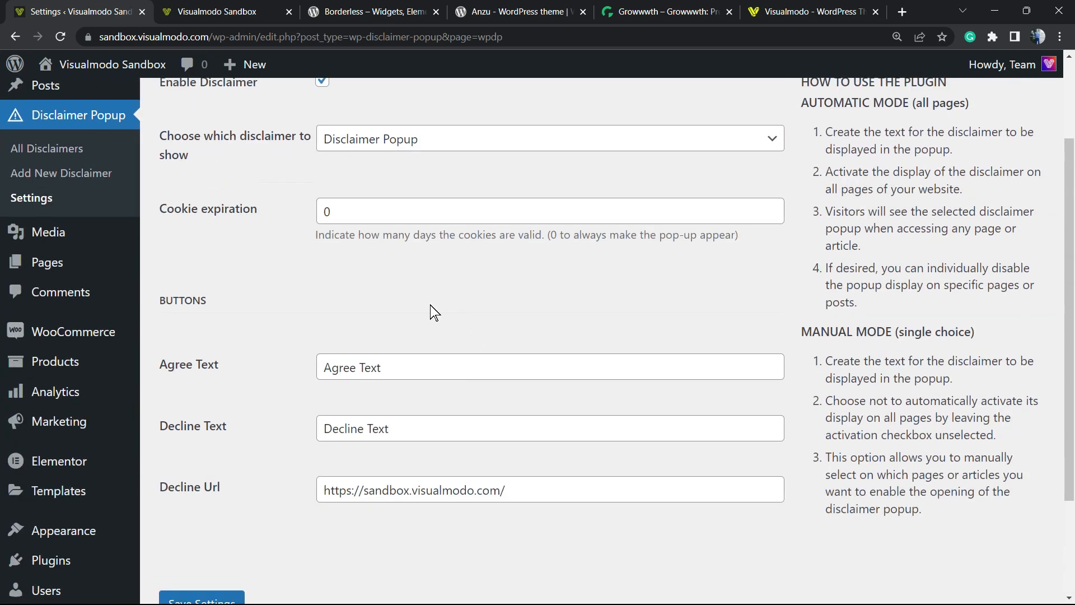
{"action": "scroll", "coordinate": [432, 309], "scroll_direction": "up", "scroll_amount": 3}
{"action": "scroll", "coordinate": [252, 358], "scroll_direction": "down", "scroll_amount": 3}
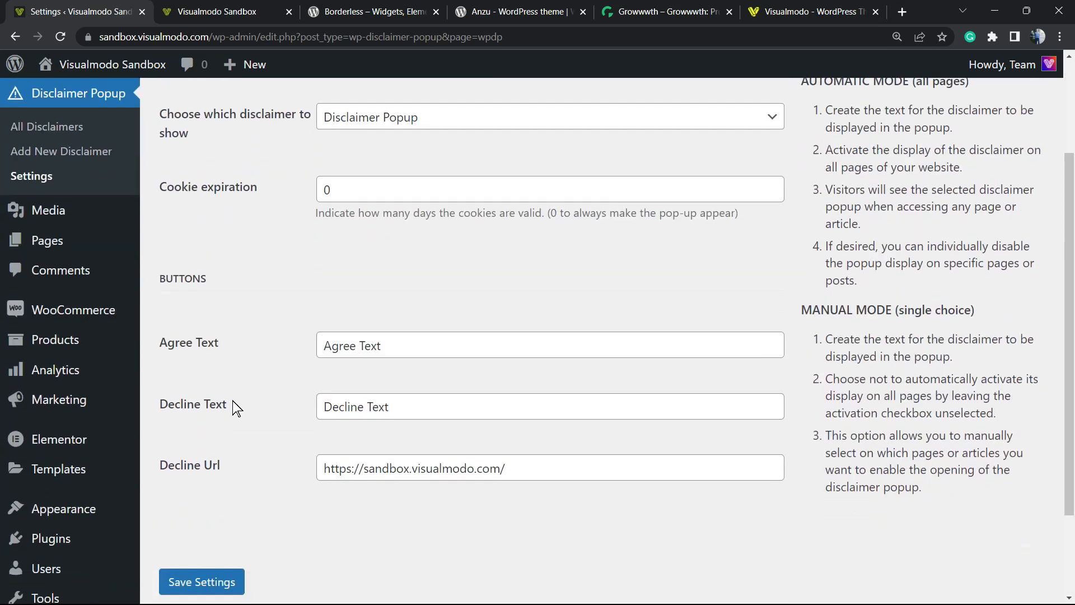
Step: Save the disclaimer settings and reload the site's home page to check the popup's text and buttons
{"action": "left_click", "coordinate": [227, 569]}
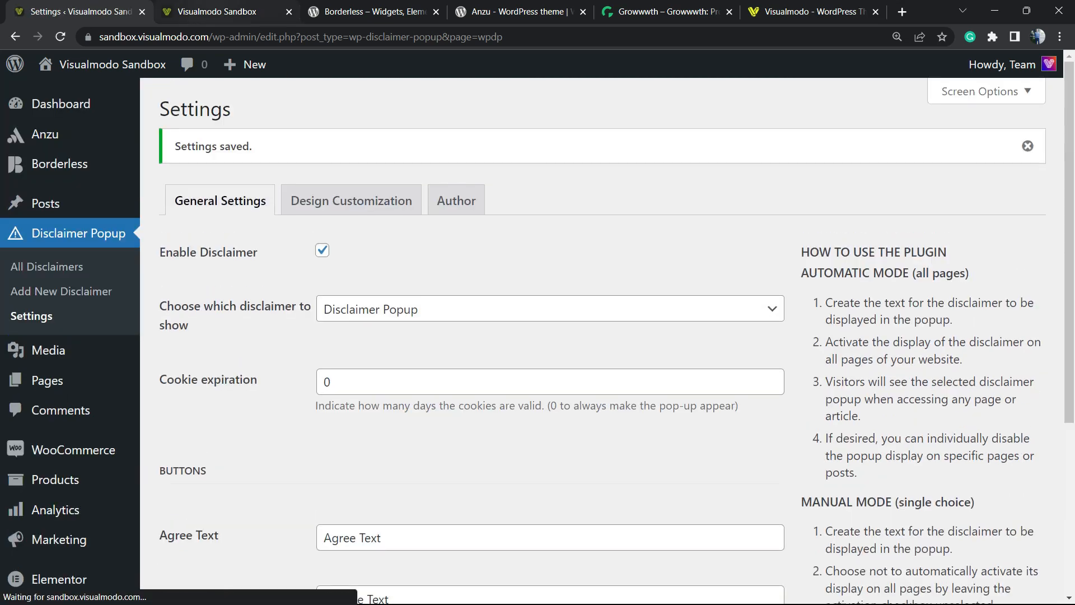
{"action": "left_click", "coordinate": [218, 11]}
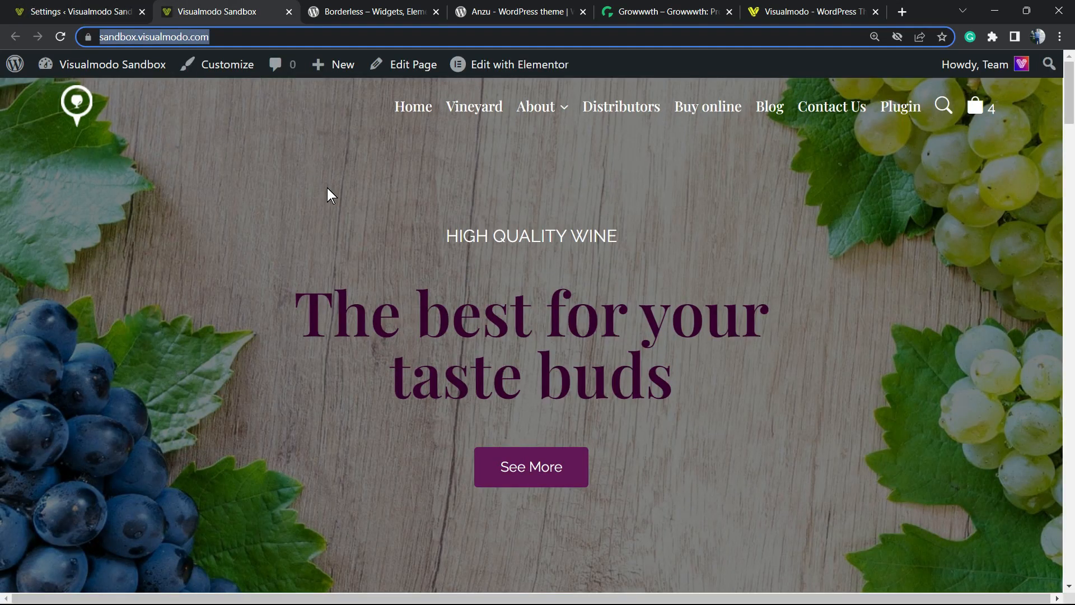
{"action": "key", "text": "Return"}
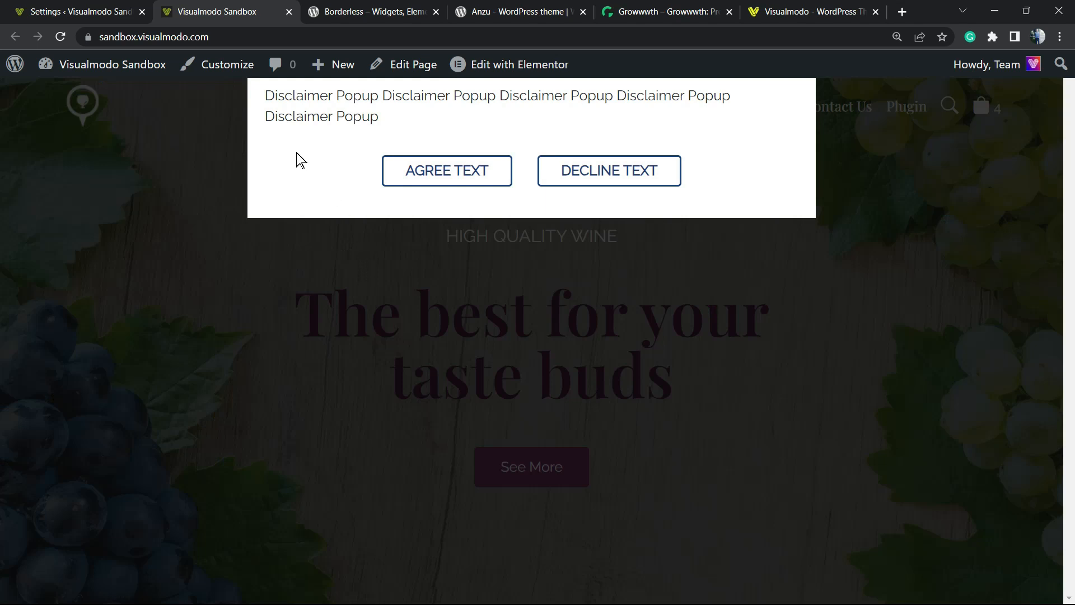
{"action": "triple_click", "coordinate": [360, 104]}
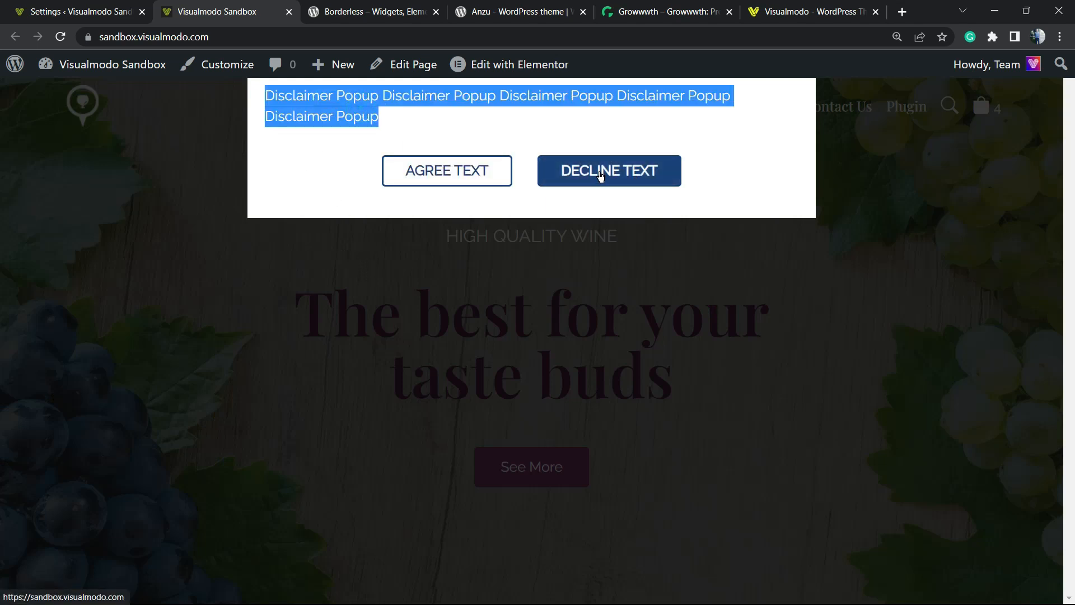
{"action": "left_click", "coordinate": [456, 101]}
{"action": "triple_click", "coordinate": [456, 102]}
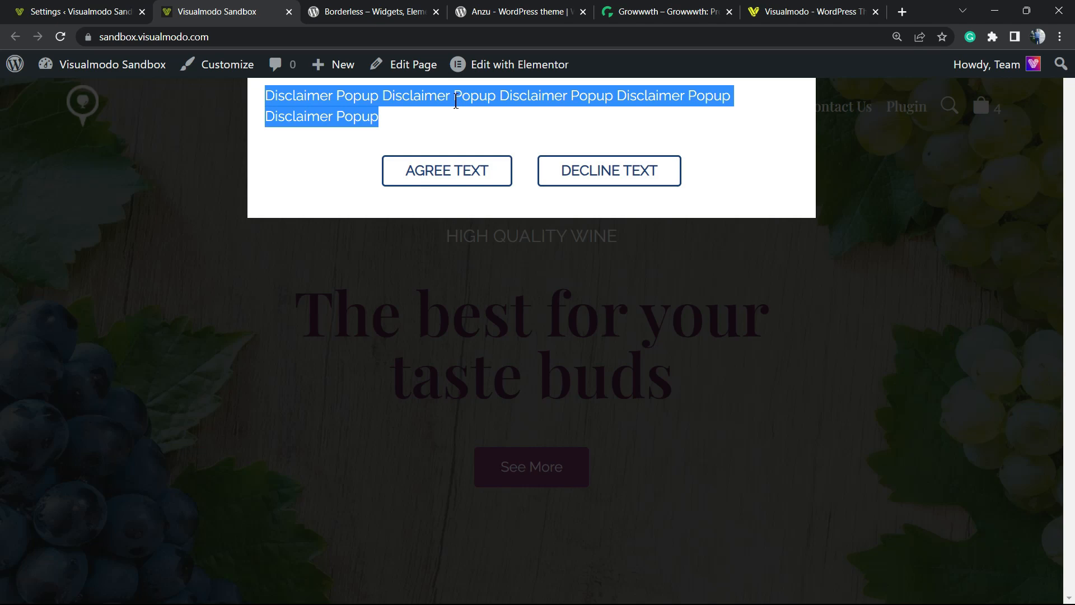
Step: Return to the Disclaimer Popup settings and review the design customization options for container width, button colors, overlay and alignment
{"action": "key", "text": "ctrl+shift+Tab"}
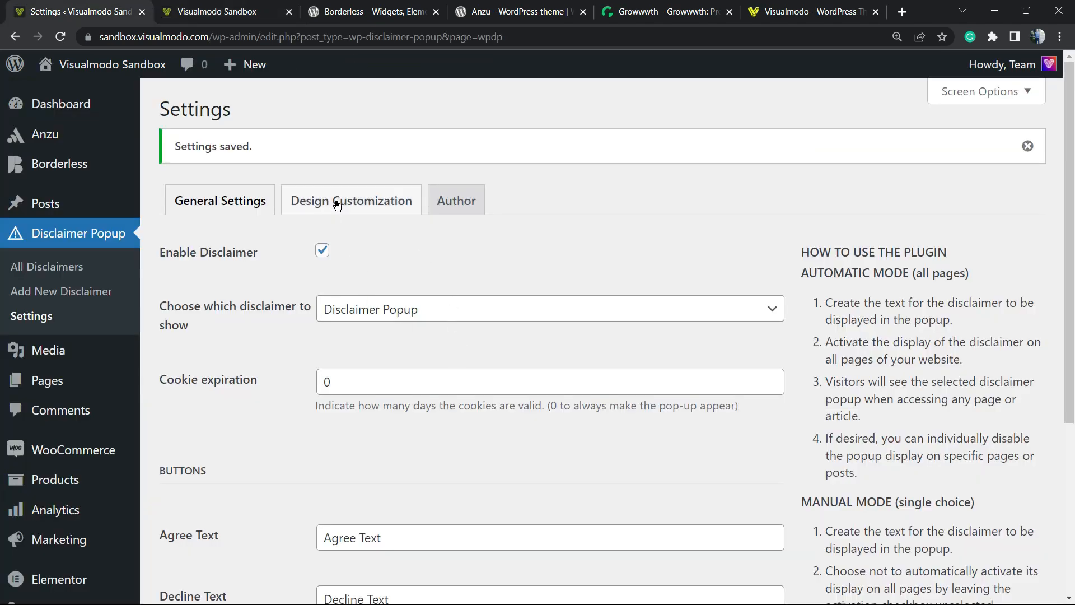
{"action": "left_click", "coordinate": [358, 204]}
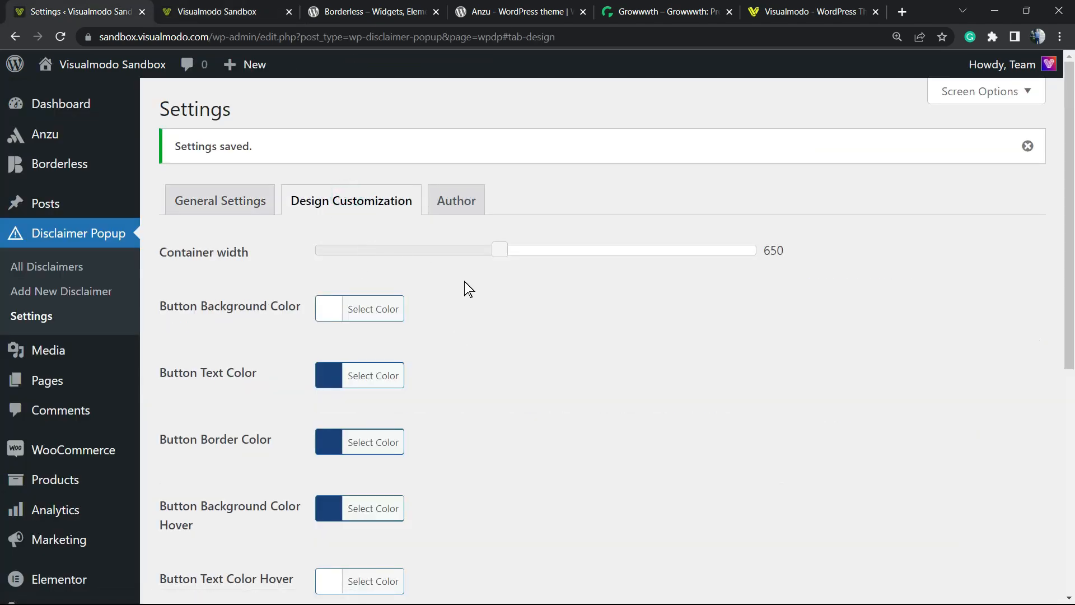
{"action": "scroll", "coordinate": [314, 280], "scroll_direction": "down", "scroll_amount": 1}
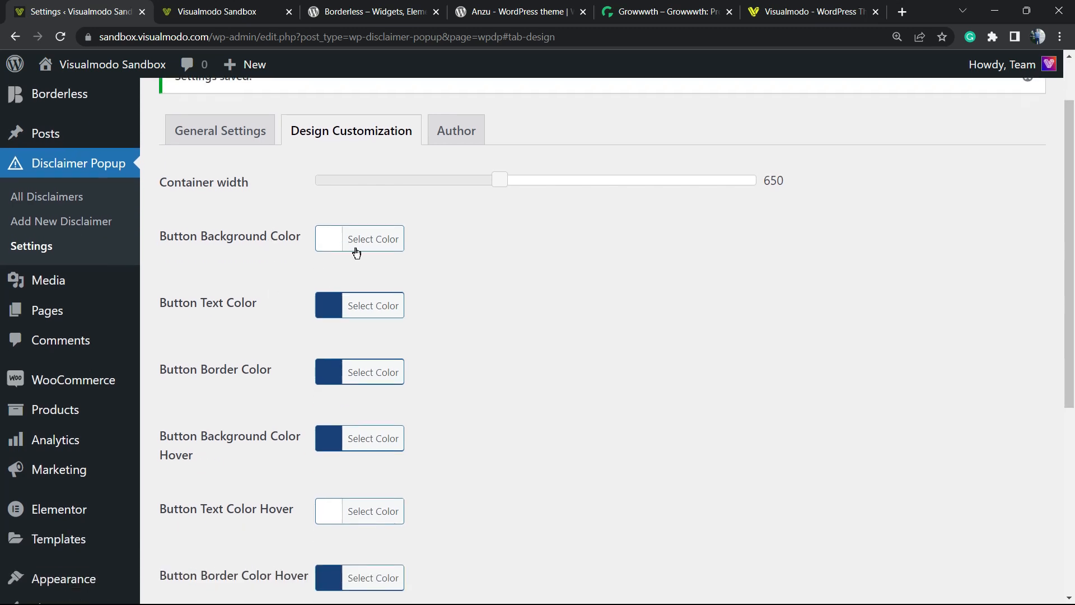
{"action": "scroll", "coordinate": [360, 250], "scroll_direction": "down", "scroll_amount": 1}
{"action": "scroll", "coordinate": [304, 289], "scroll_direction": "down", "scroll_amount": 1}
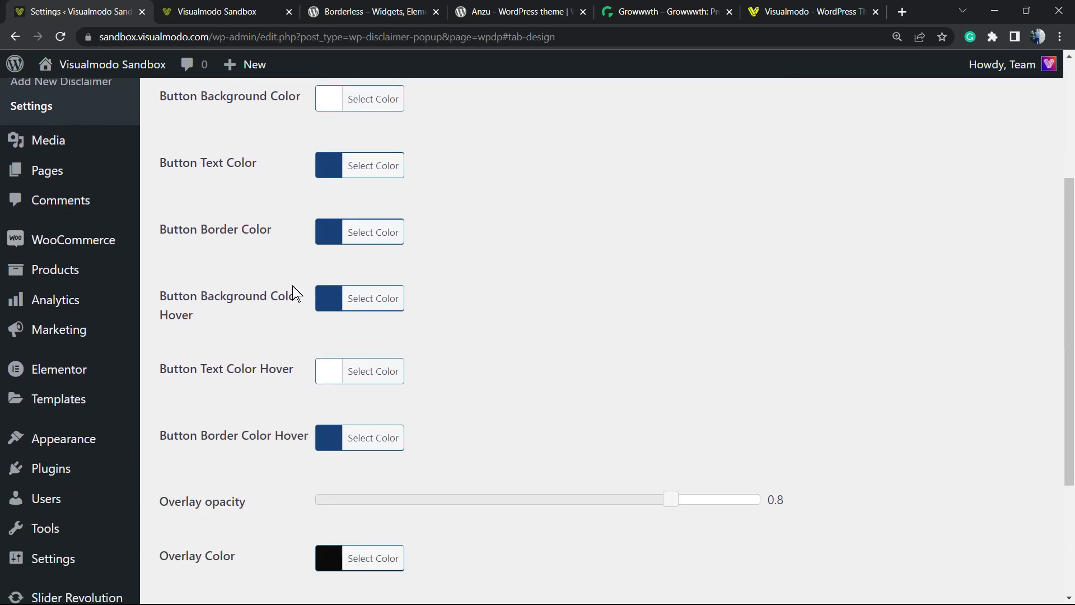
{"action": "scroll", "coordinate": [288, 291], "scroll_direction": "down", "scroll_amount": 1}
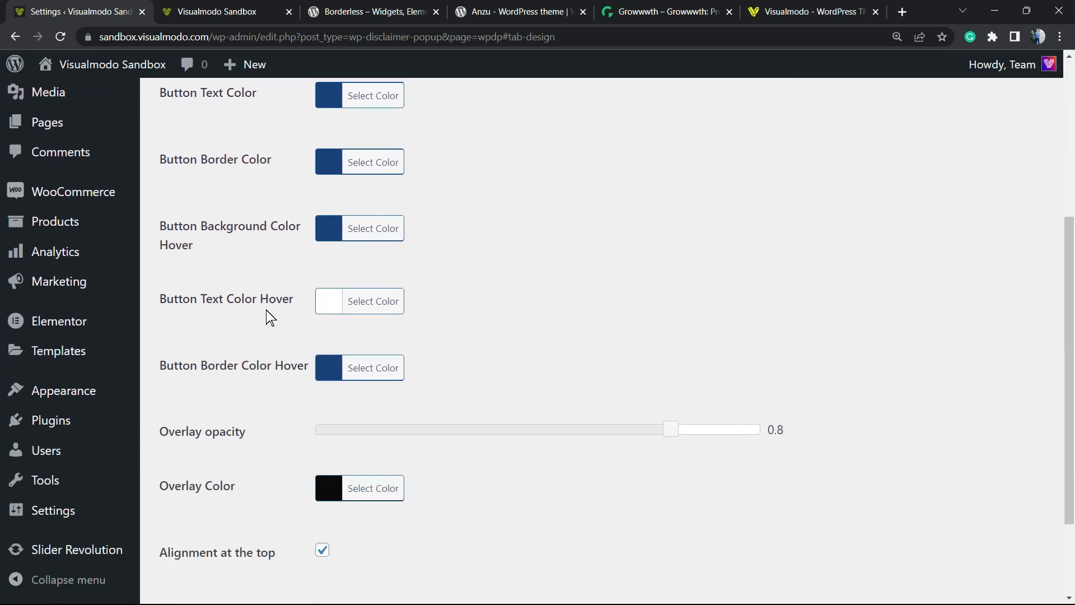
{"action": "scroll", "coordinate": [271, 317], "scroll_direction": "down", "scroll_amount": 2}
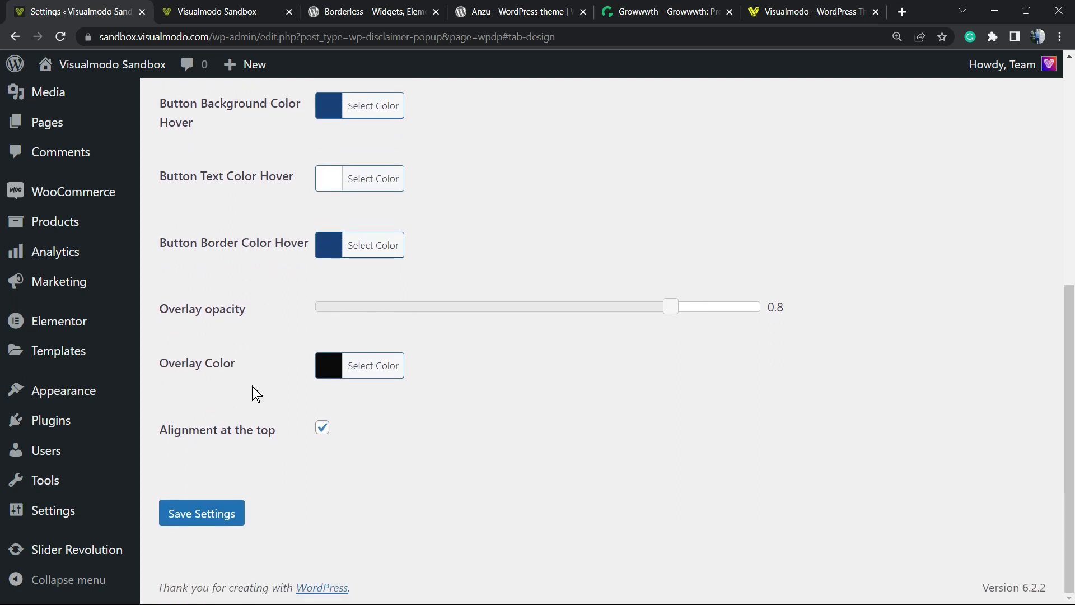
{"action": "scroll", "coordinate": [323, 431], "scroll_direction": "up", "scroll_amount": 6}
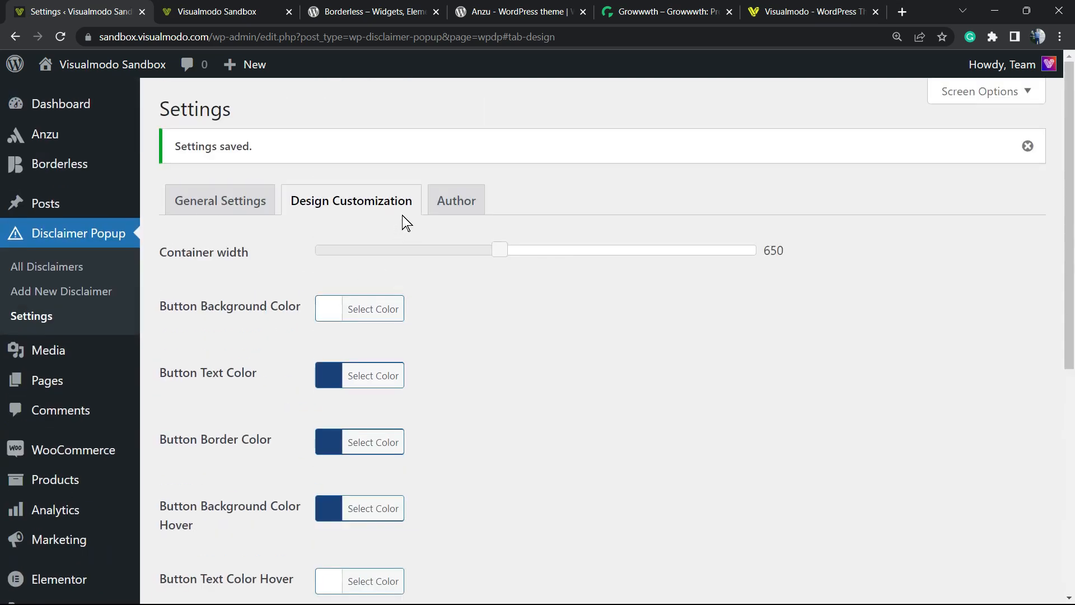
Step: Check the plugin's author information and its design options again, and return to the popup on the site's home page
{"action": "left_click", "coordinate": [464, 200]}
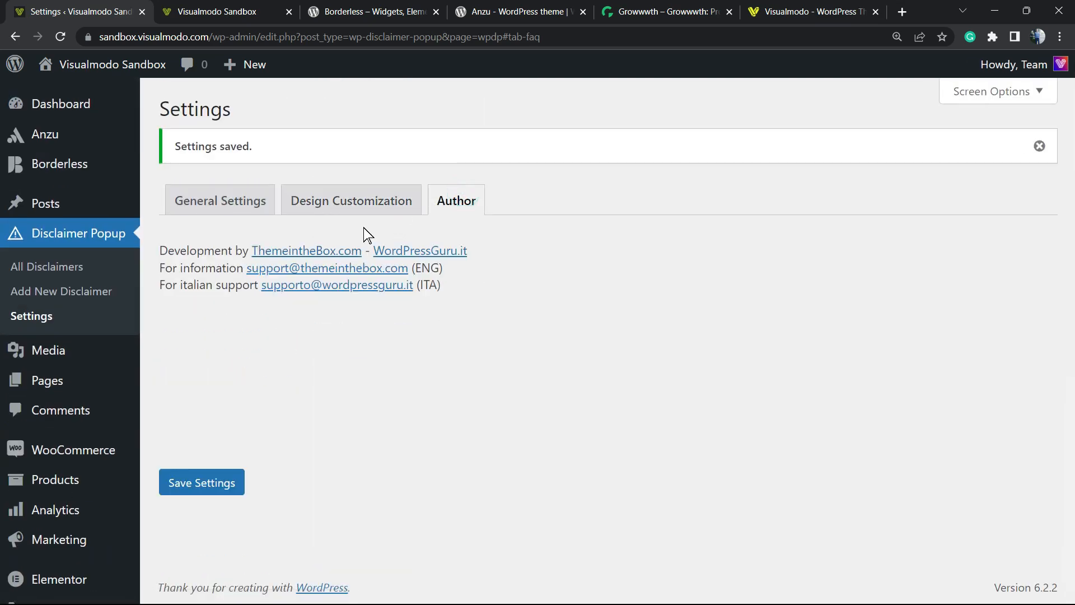
{"action": "left_click", "coordinate": [352, 201]}
{"action": "scroll", "coordinate": [280, 285], "scroll_direction": "down", "scroll_amount": 3}
{"action": "scroll", "coordinate": [275, 364], "scroll_direction": "down", "scroll_amount": 4}
{"action": "scroll", "coordinate": [434, 243], "scroll_direction": "up", "scroll_amount": 5}
{"action": "left_click", "coordinate": [235, 11]}
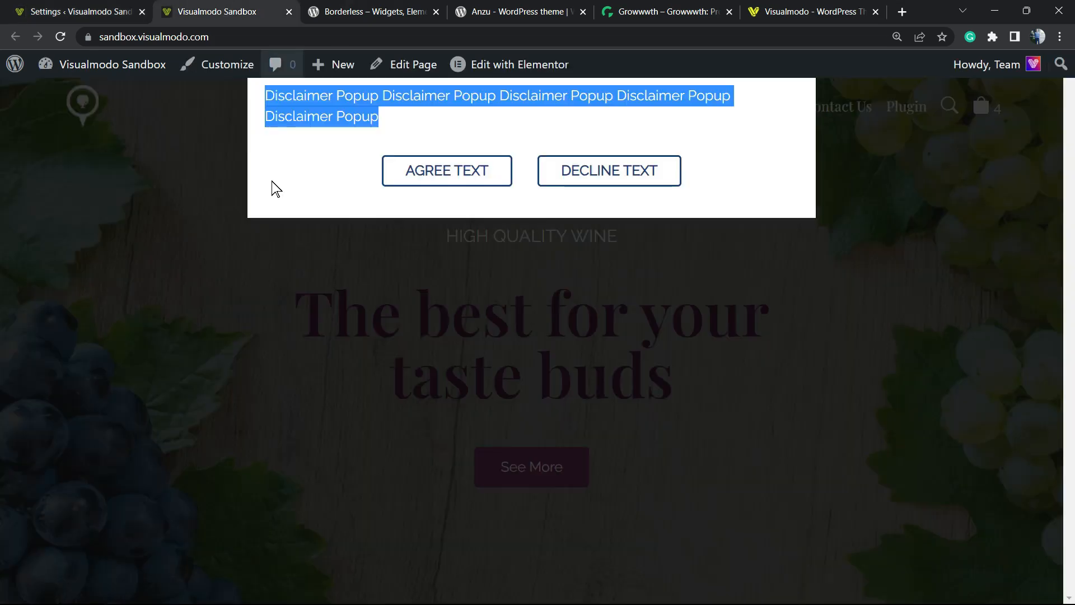
{"action": "left_click", "coordinate": [278, 273]}
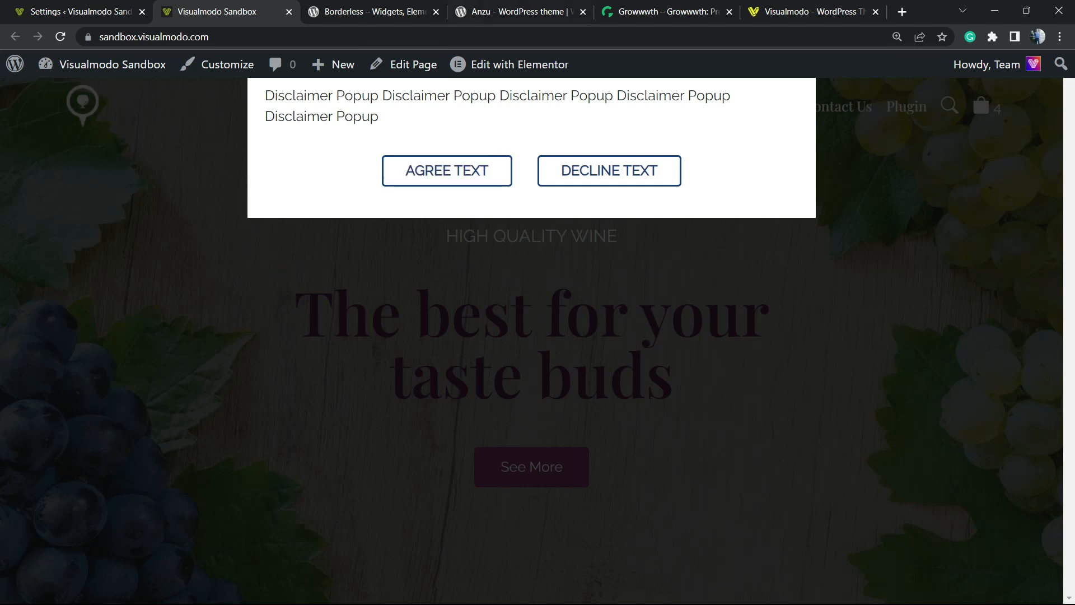
Step: View the Borderless plugin page and the Anzu theme page on WordPress.org
{"action": "left_click", "coordinate": [374, 11]}
{"action": "double_click", "coordinate": [347, 417]}
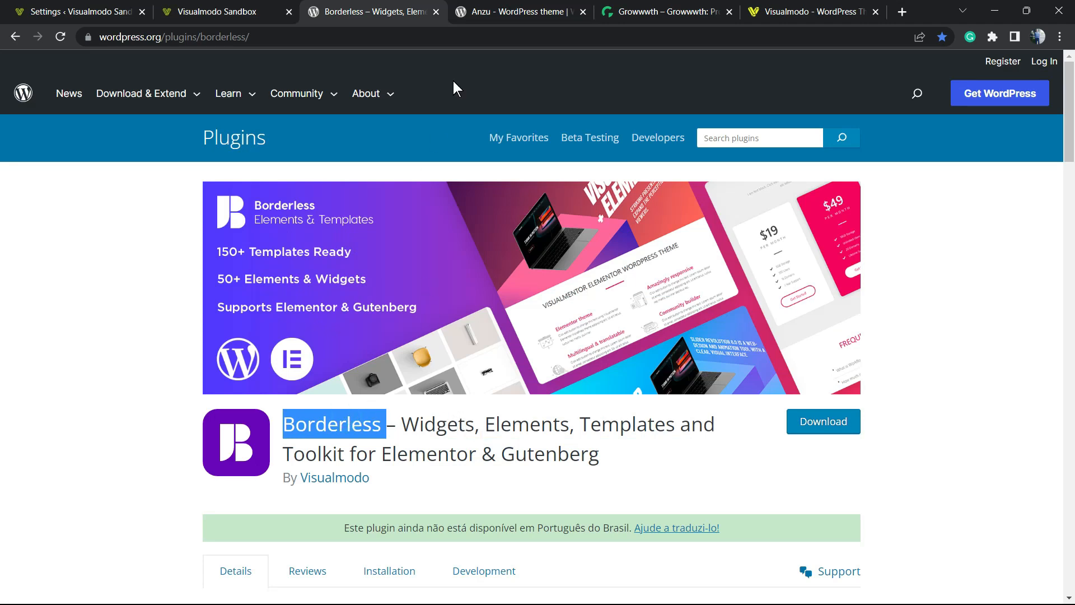
{"action": "left_click", "coordinate": [473, 13]}
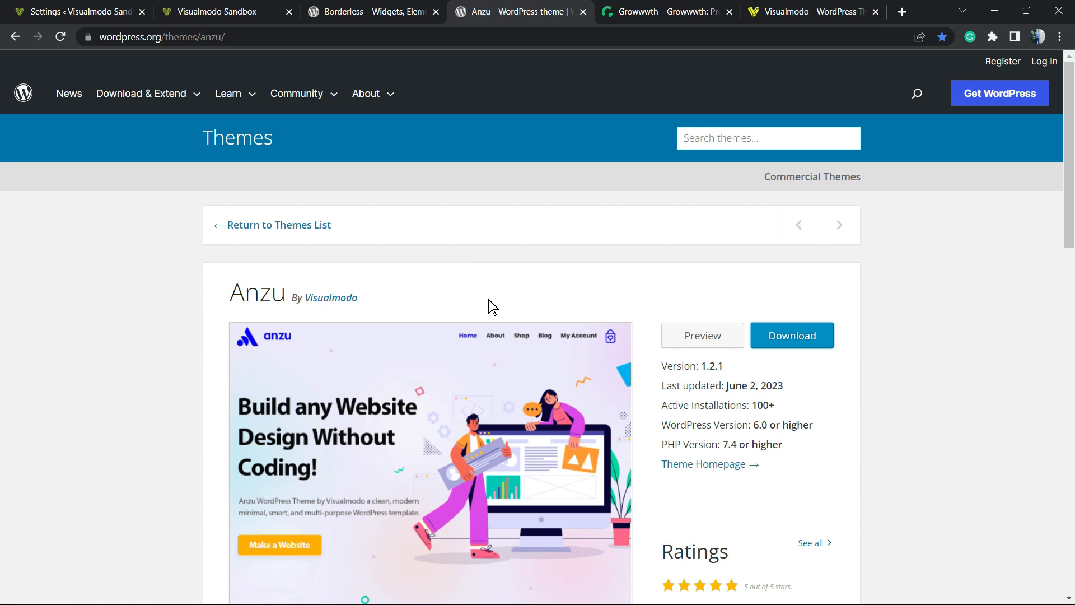
{"action": "double_click", "coordinate": [254, 303]}
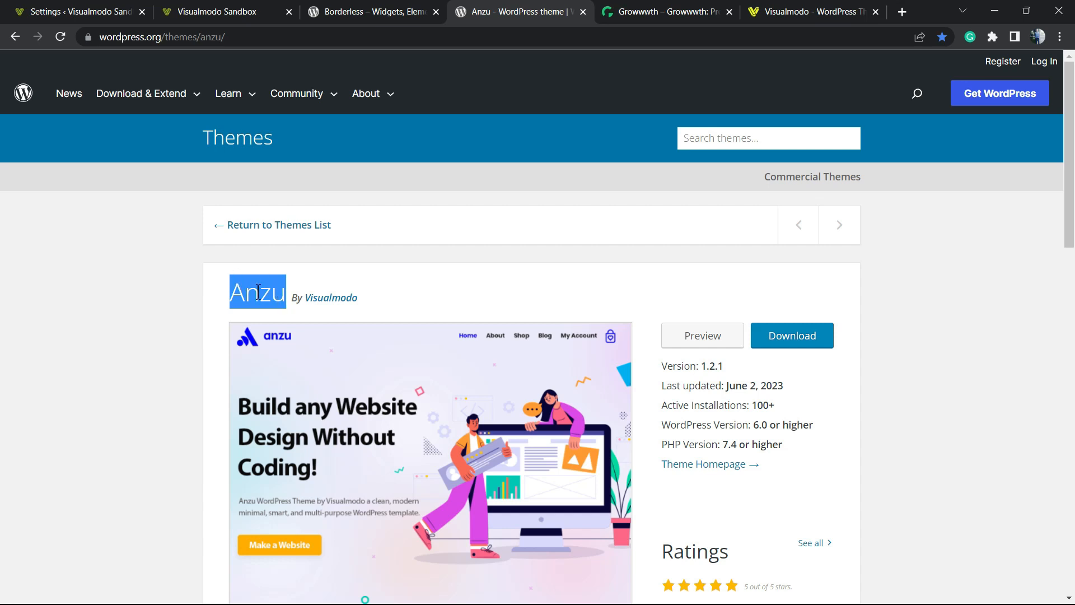
Step: Look through the Growwwth home page and its list of guest posting websites, returning to the start of the page
{"action": "left_click", "coordinate": [644, 12]}
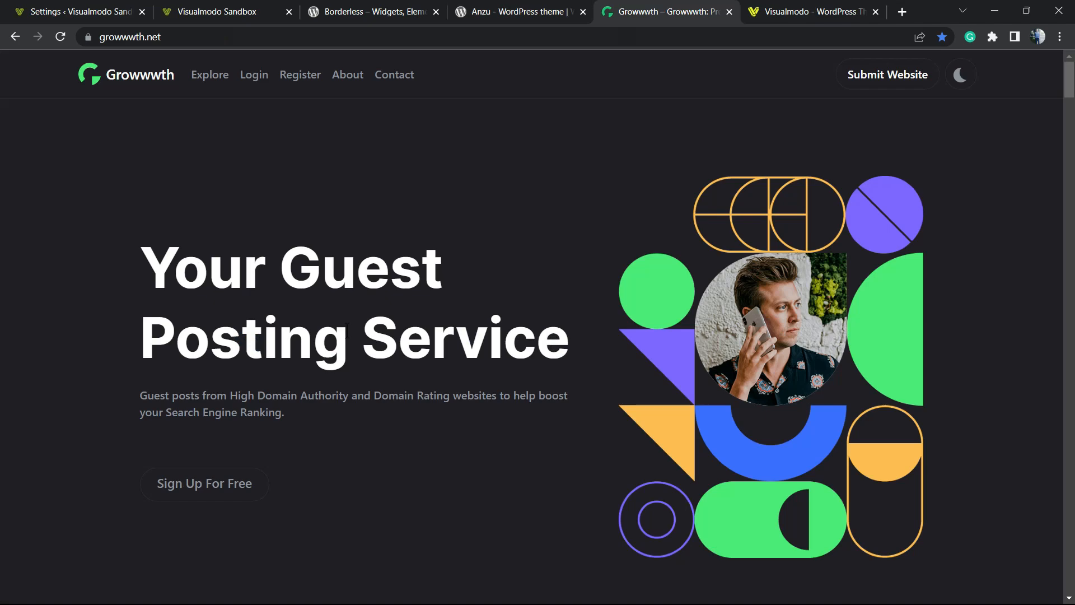
{"action": "scroll", "coordinate": [347, 330], "scroll_direction": "down", "scroll_amount": 6}
{"action": "scroll", "coordinate": [402, 352], "scroll_direction": "down", "scroll_amount": 7}
{"action": "scroll", "coordinate": [404, 359], "scroll_direction": "down", "scroll_amount": 17}
{"action": "scroll", "coordinate": [402, 370], "scroll_direction": "down", "scroll_amount": 17}
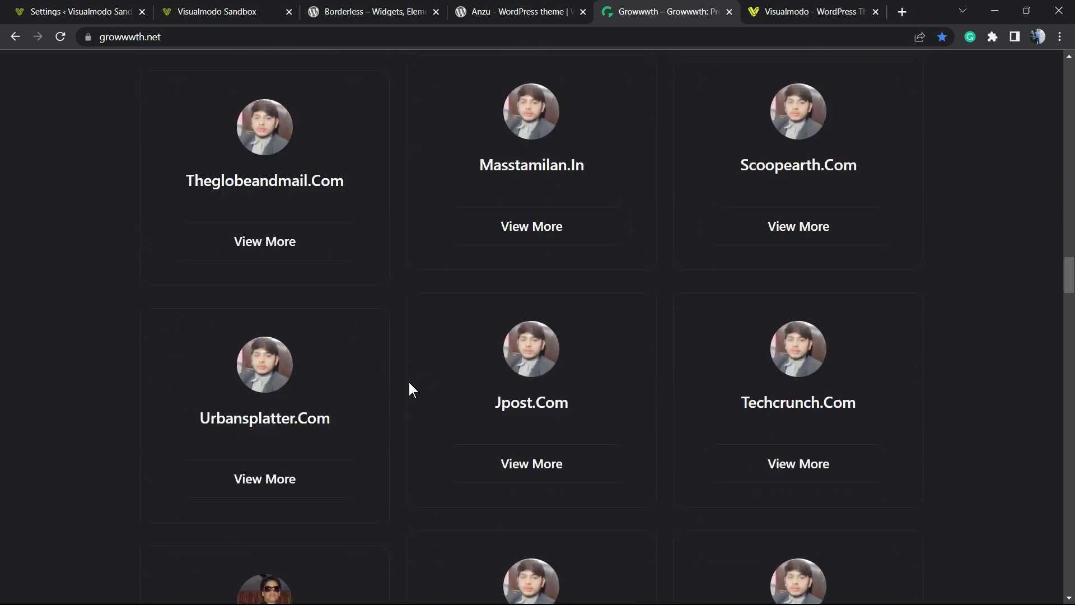
{"action": "scroll", "coordinate": [410, 382], "scroll_direction": "down", "scroll_amount": 2}
{"action": "scroll", "coordinate": [80, 392], "scroll_direction": "up", "scroll_amount": 20}
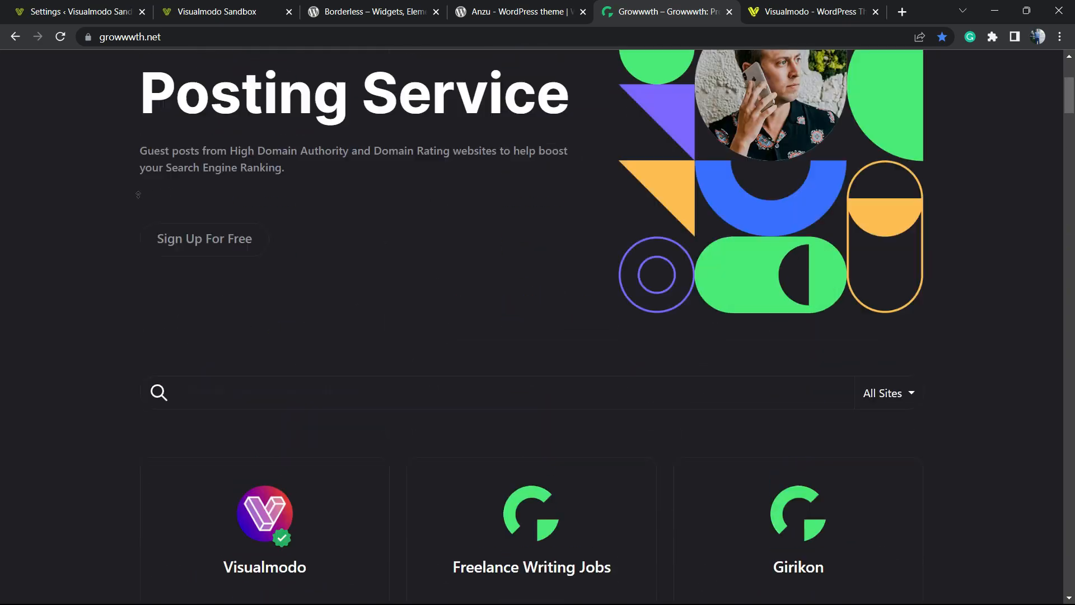
{"action": "middle_click", "coordinate": [137, 187]}
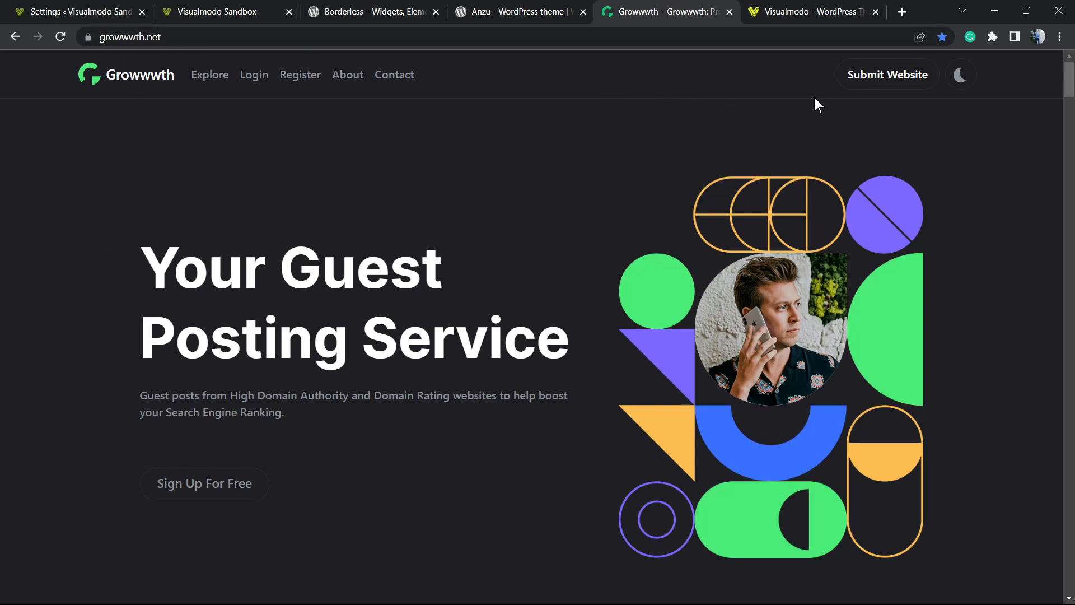
Step: Open the Templates Library on the Visualmodo website and browse the starter templates
{"action": "key", "text": "ctrl+Tab"}
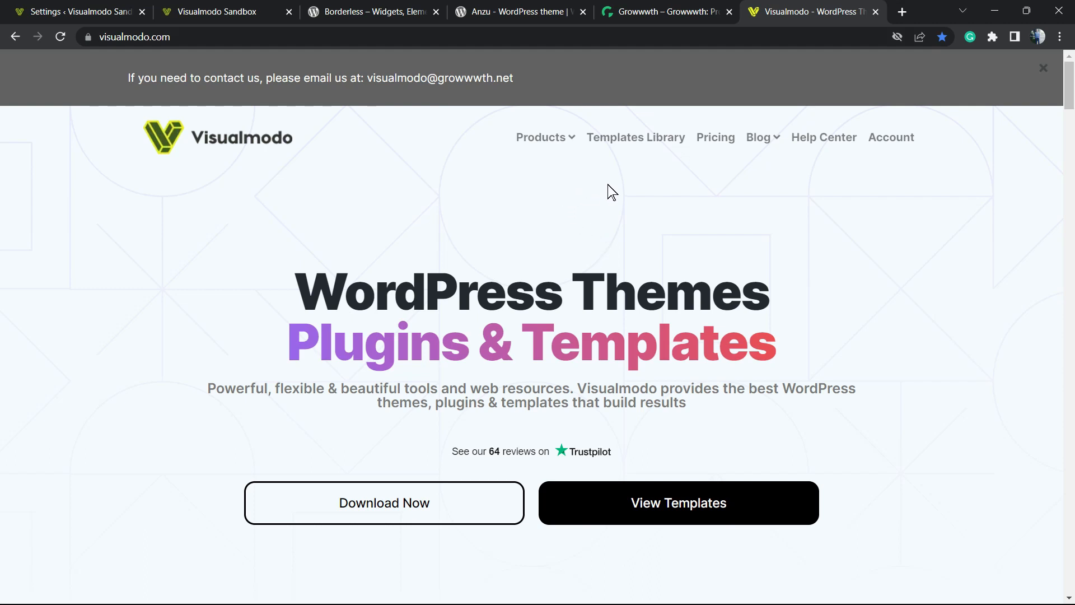
{"action": "left_click", "coordinate": [624, 139]}
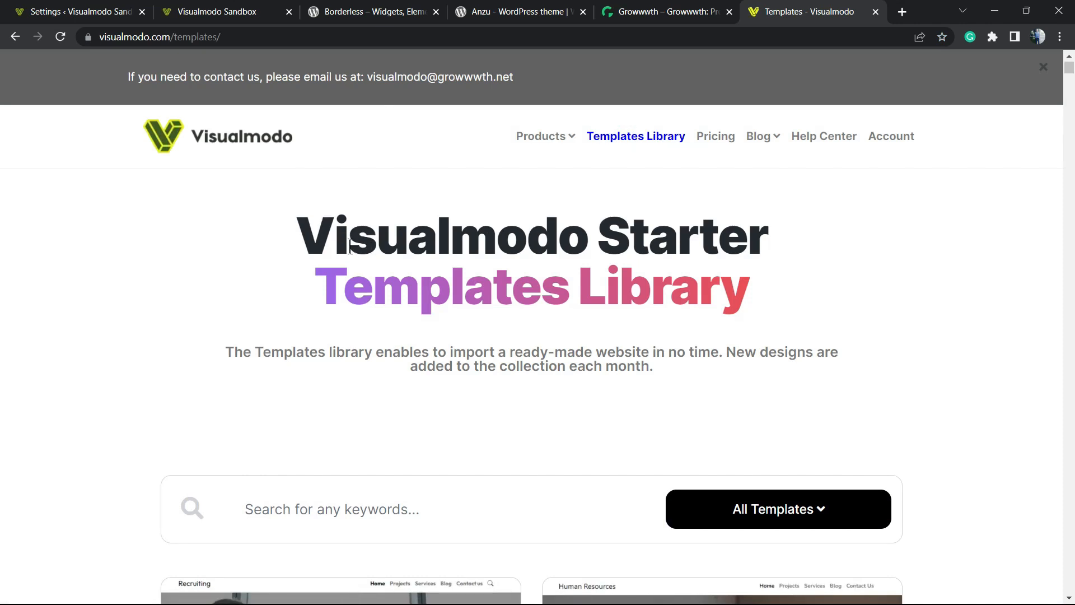
{"action": "scroll", "coordinate": [351, 243], "scroll_direction": "down", "scroll_amount": 7}
{"action": "scroll", "coordinate": [535, 294], "scroll_direction": "down", "scroll_amount": 17}
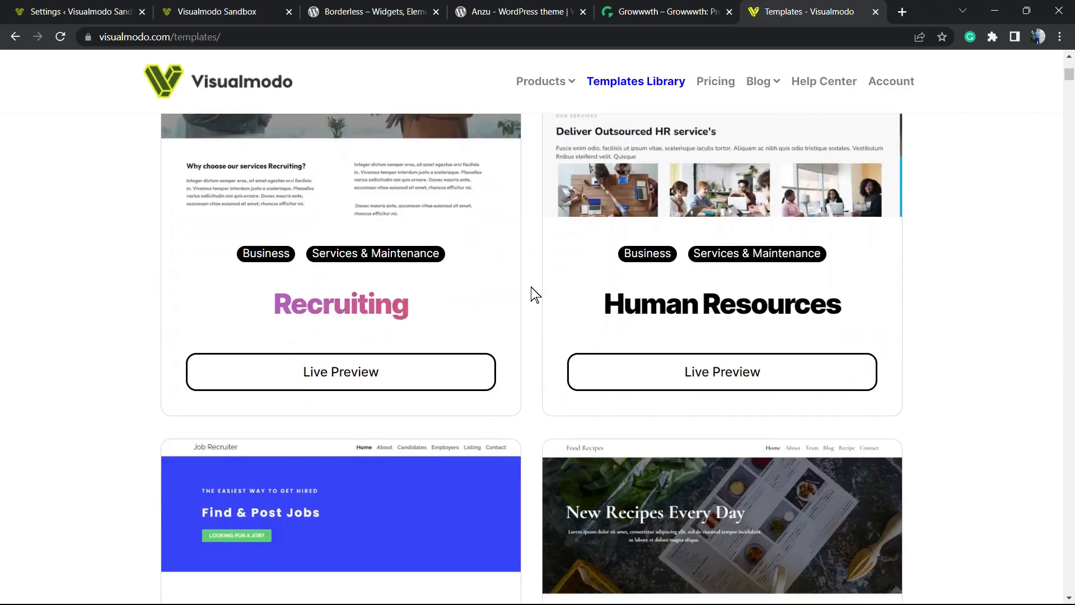
{"action": "scroll", "coordinate": [534, 294], "scroll_direction": "down", "scroll_amount": 20}
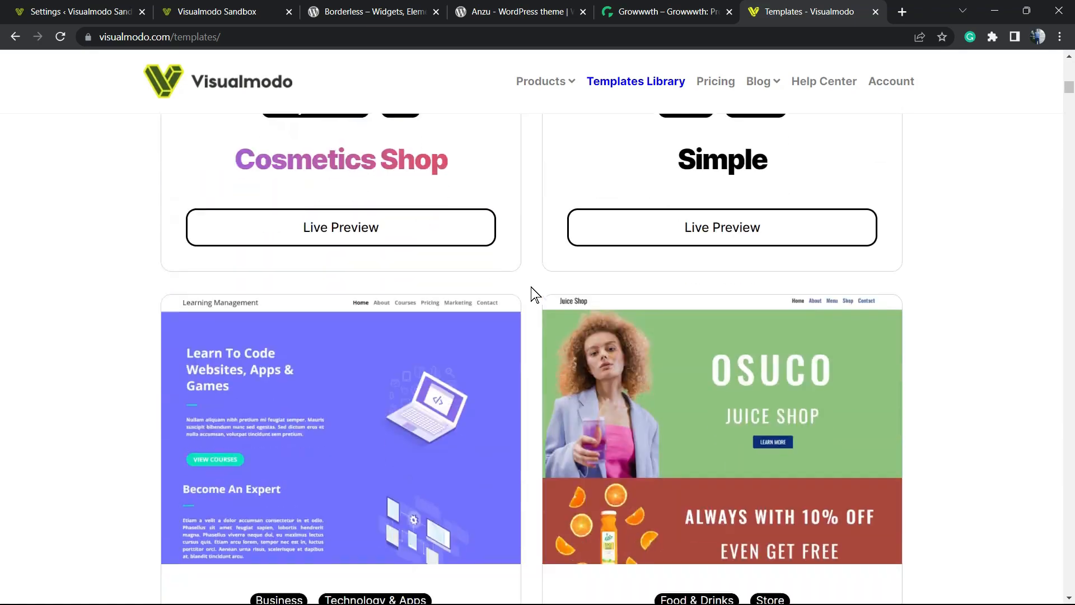
{"action": "scroll", "coordinate": [534, 294], "scroll_direction": "down", "scroll_amount": 20}
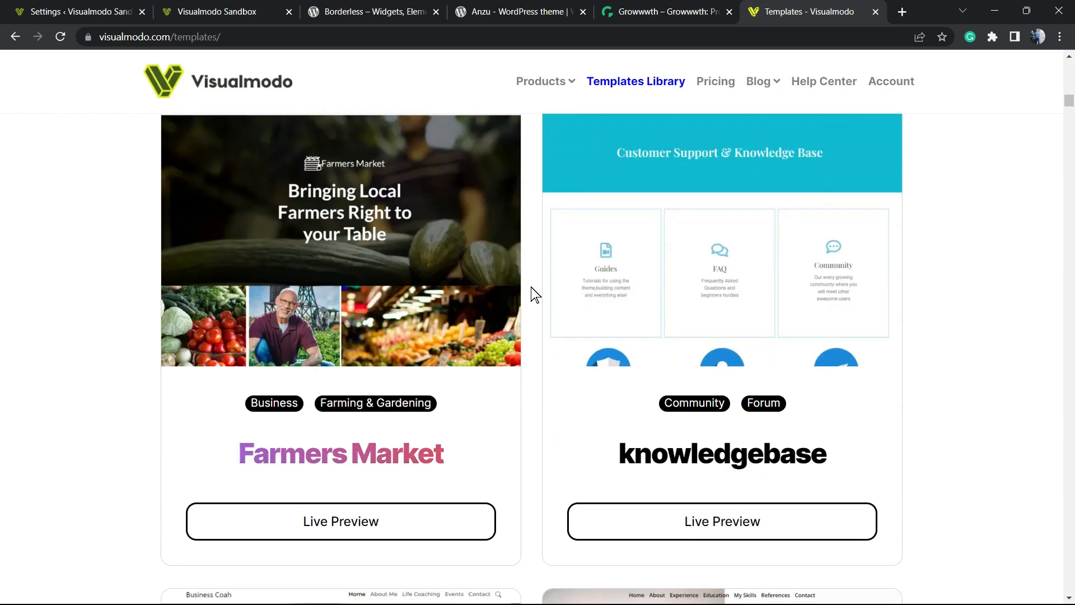
{"action": "scroll", "coordinate": [534, 294], "scroll_direction": "down", "scroll_amount": 20}
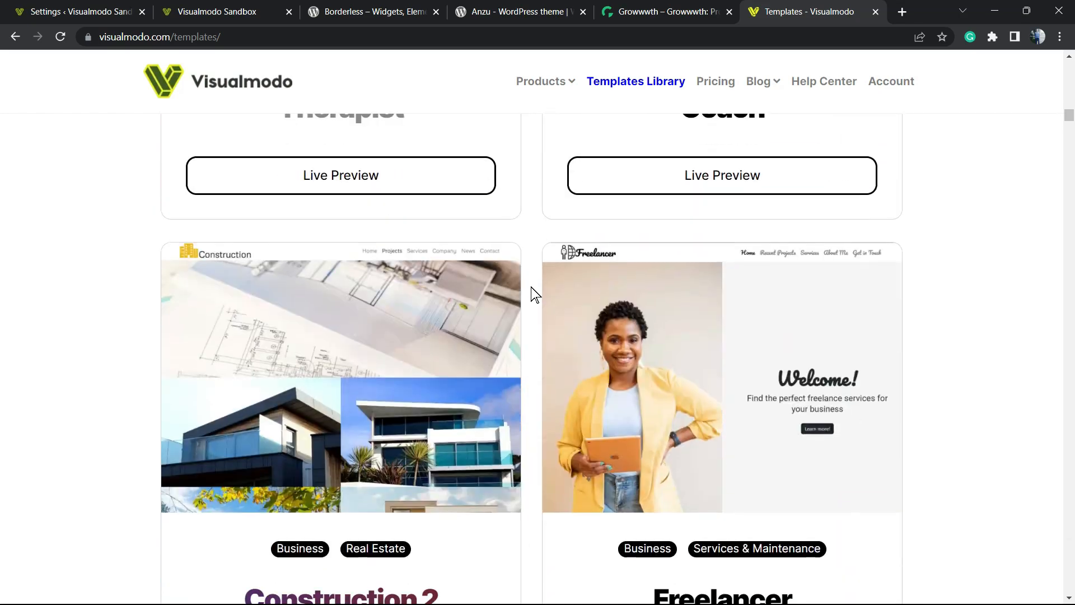
{"action": "scroll", "coordinate": [535, 294], "scroll_direction": "down", "scroll_amount": 20}
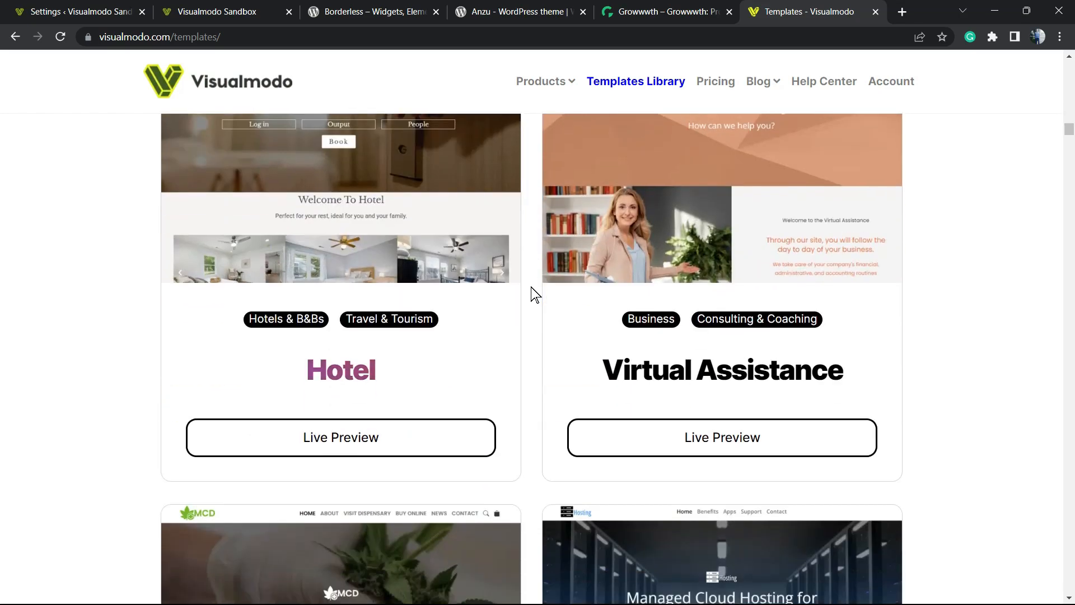
{"action": "scroll", "coordinate": [535, 294], "scroll_direction": "down", "scroll_amount": 20}
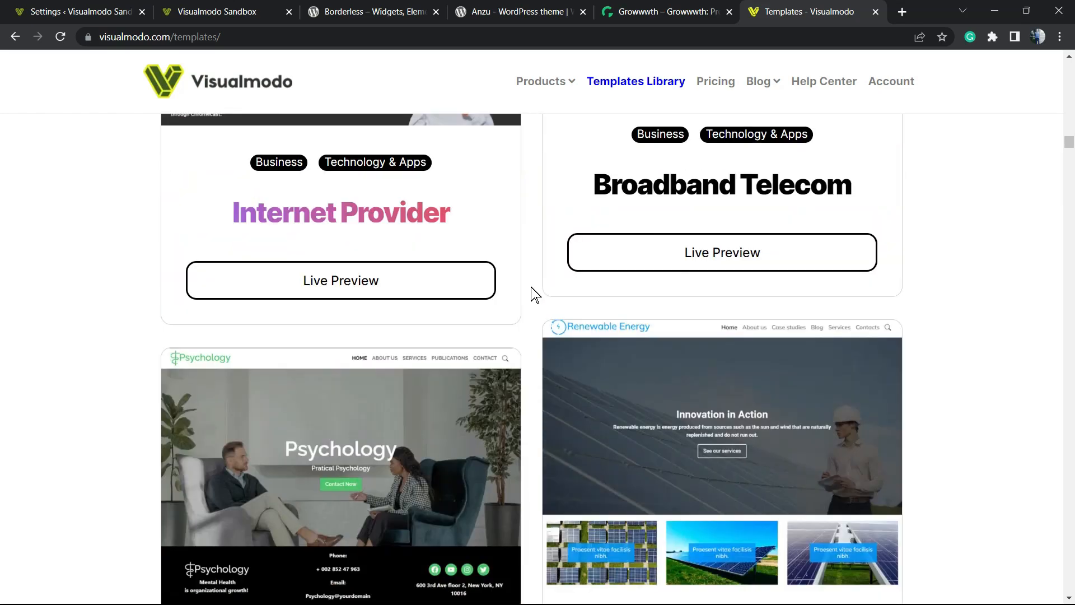
{"action": "scroll", "coordinate": [535, 294], "scroll_direction": "down", "scroll_amount": 20}
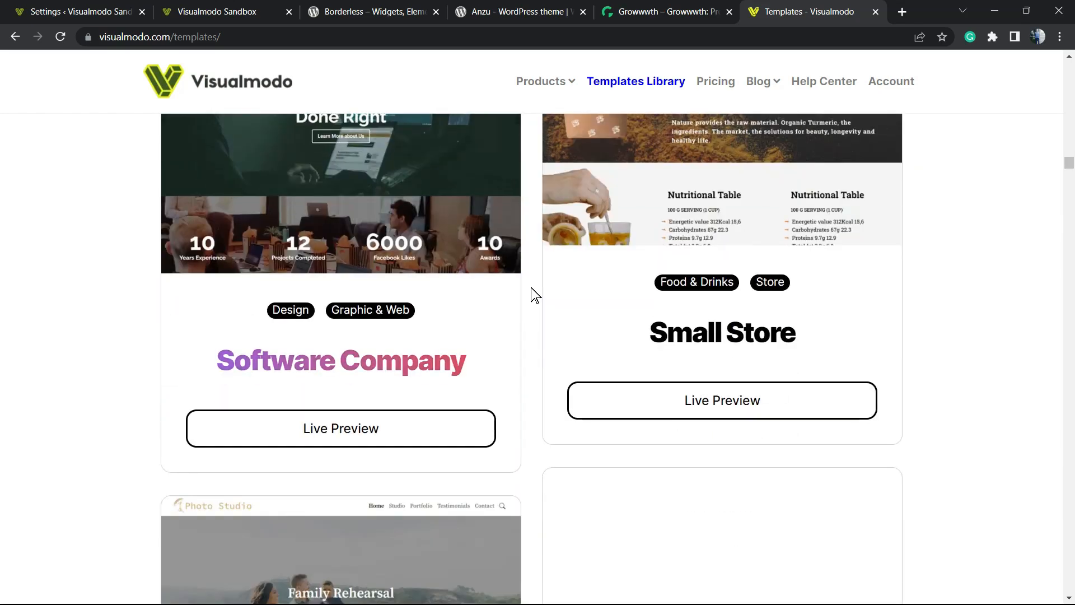
{"action": "scroll", "coordinate": [535, 294], "scroll_direction": "down", "scroll_amount": 20}
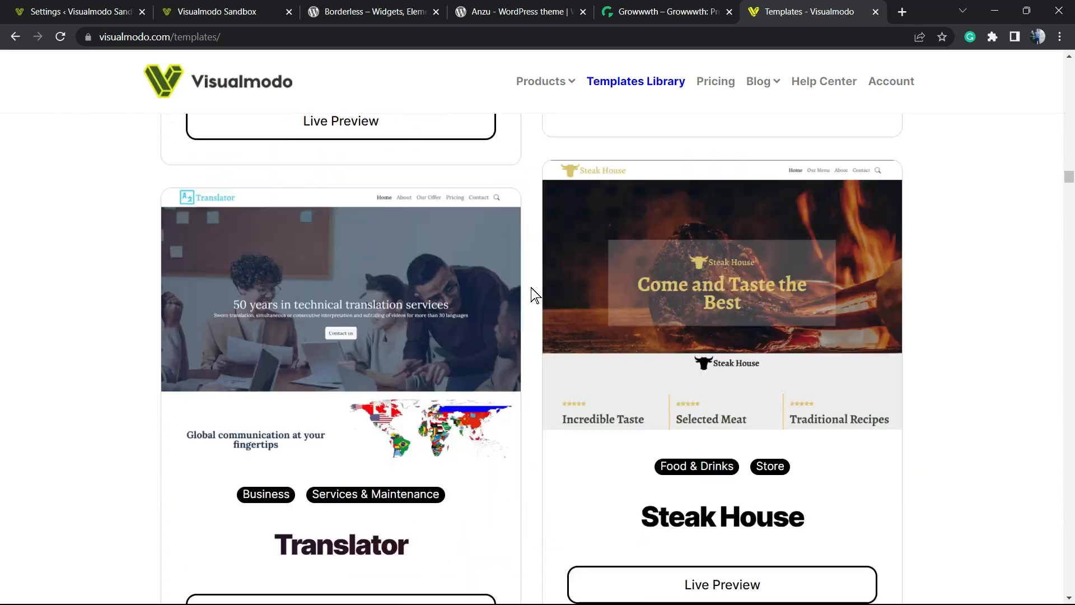
{"action": "scroll", "coordinate": [531, 289], "scroll_direction": "down", "scroll_amount": 12}
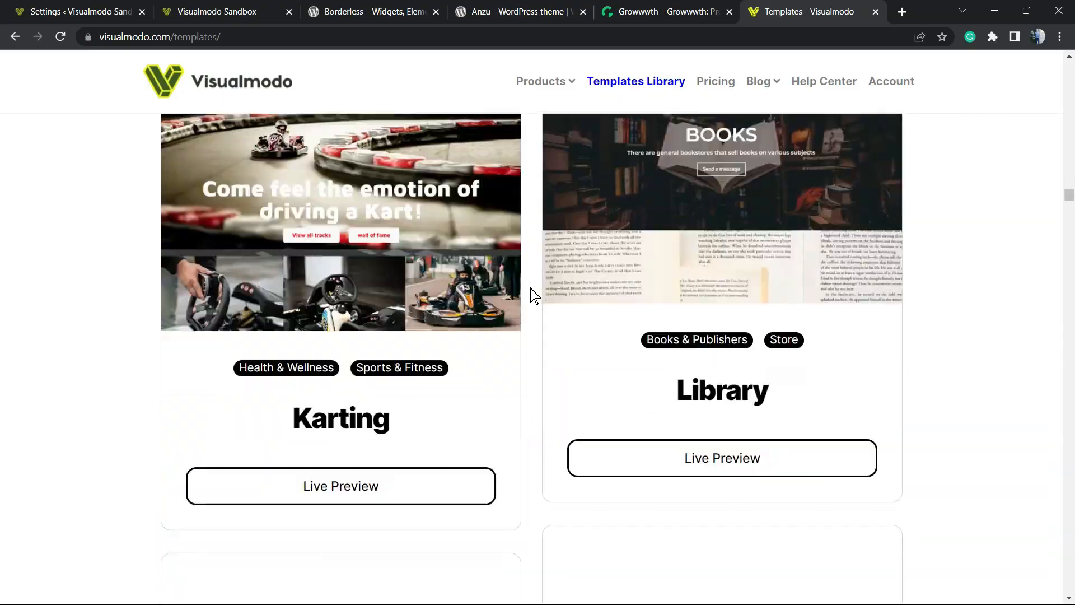